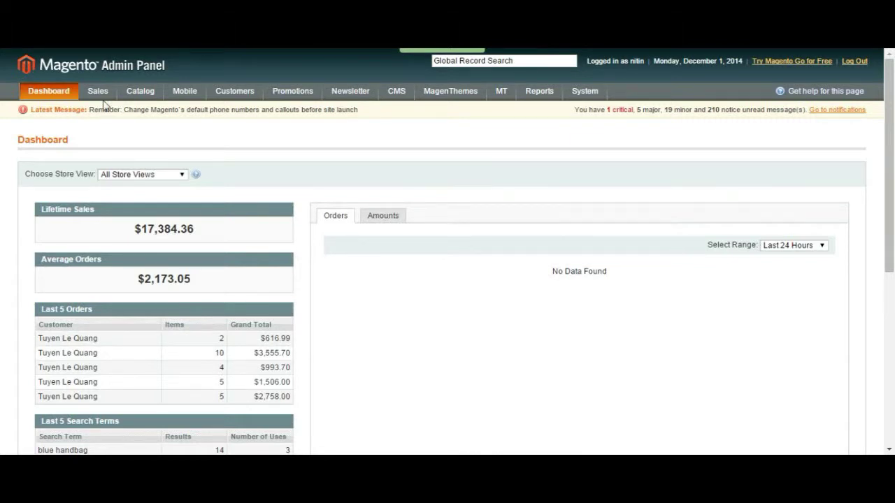
Step: Open the mobile Manage Apps page, start adding a new app and view the available device types
{"action": "mouse_move", "coordinate": [132, 84]}
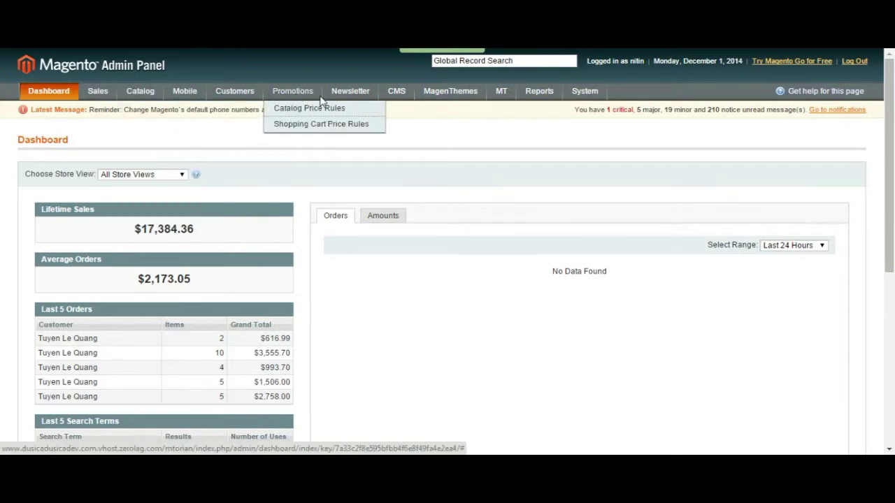
{"action": "mouse_move", "coordinate": [197, 91]}
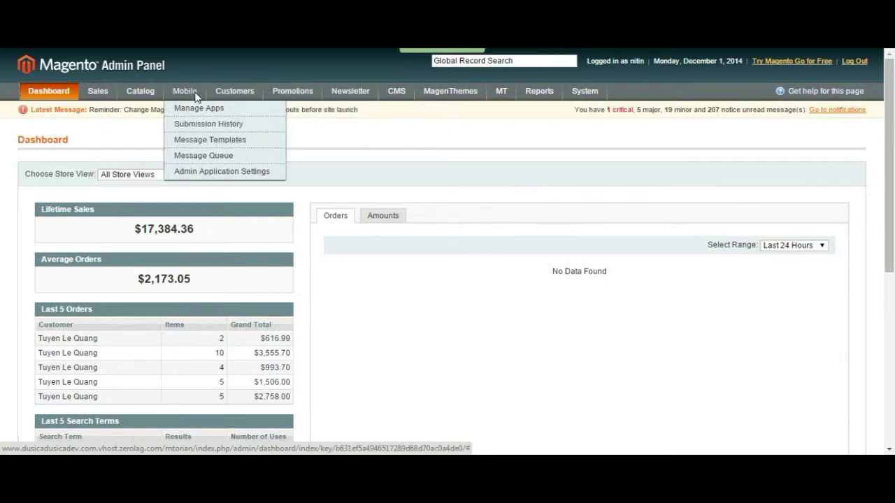
{"action": "left_click", "coordinate": [197, 110]}
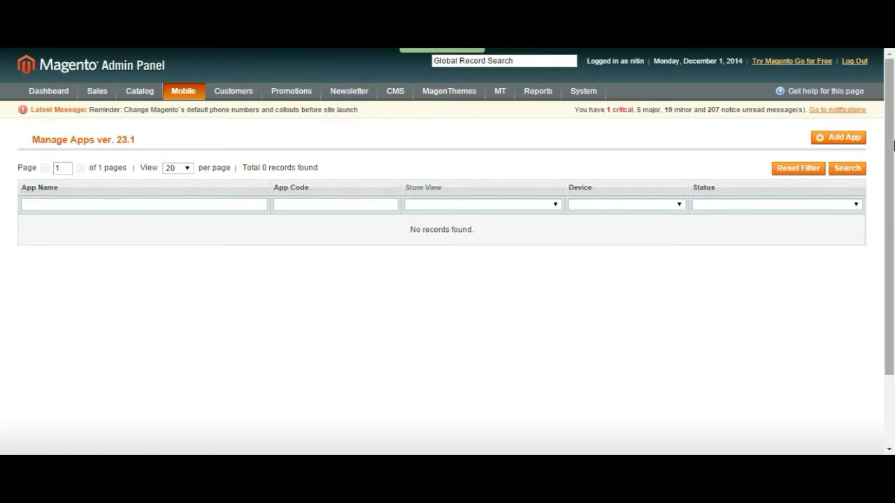
{"action": "left_click", "coordinate": [846, 140]}
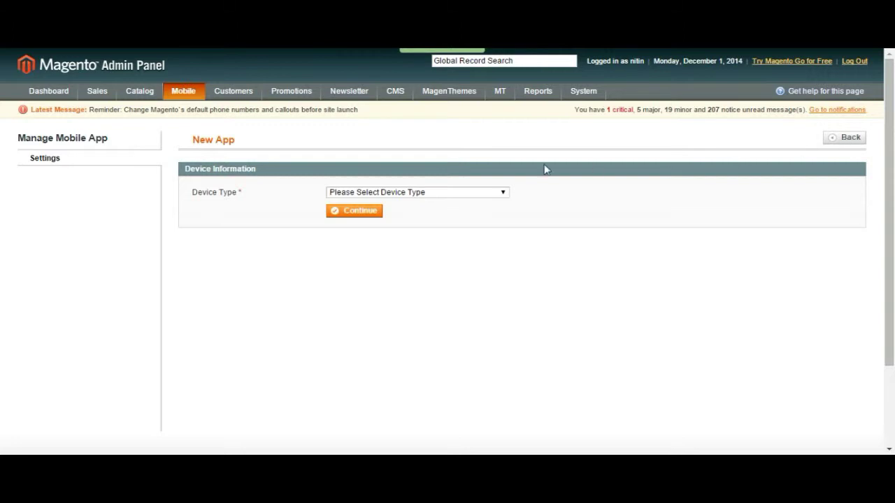
{"action": "left_click", "coordinate": [441, 193]}
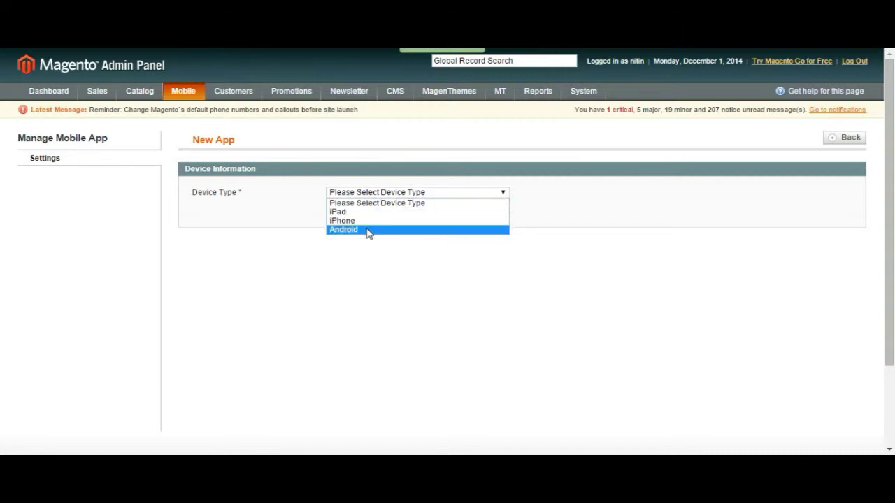
{"action": "left_click", "coordinate": [369, 196]}
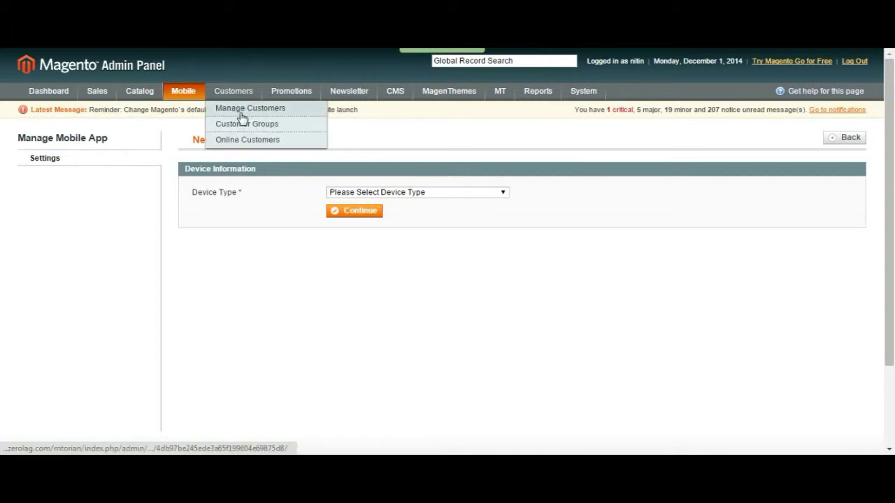
Step: Open the Manage Customers list and open the record of the customer with ID 4
{"action": "left_click", "coordinate": [240, 112]}
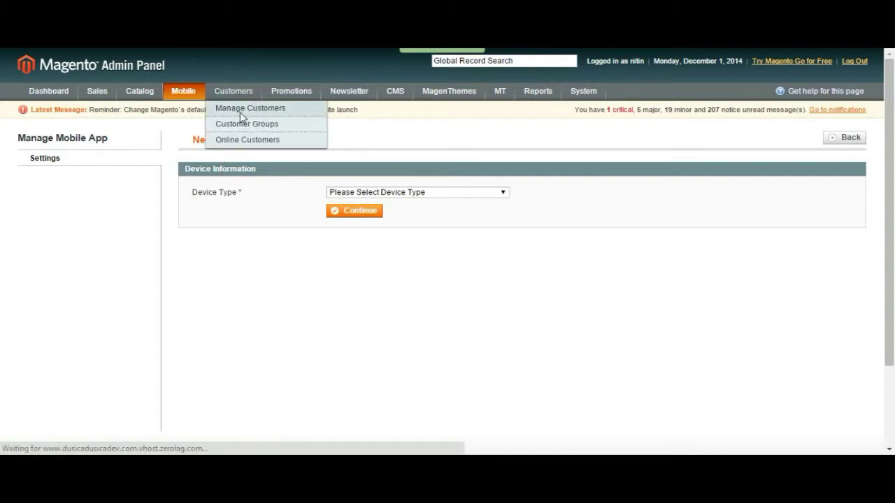
{"action": "scroll", "coordinate": [207, 164], "scroll_direction": "down", "scroll_amount": 1}
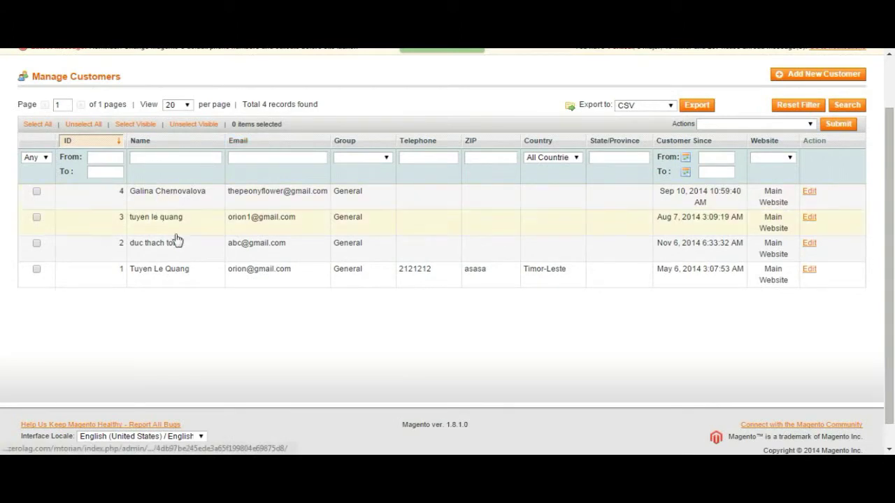
{"action": "left_click", "coordinate": [809, 194]}
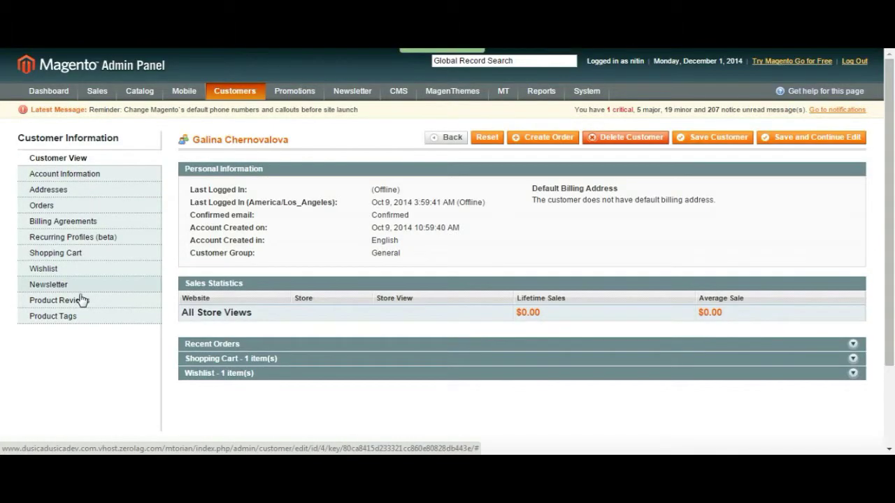
Step: Review the customer's overview and expand the Recent Orders section
{"action": "scroll", "coordinate": [298, 225], "scroll_direction": "down", "scroll_amount": 3}
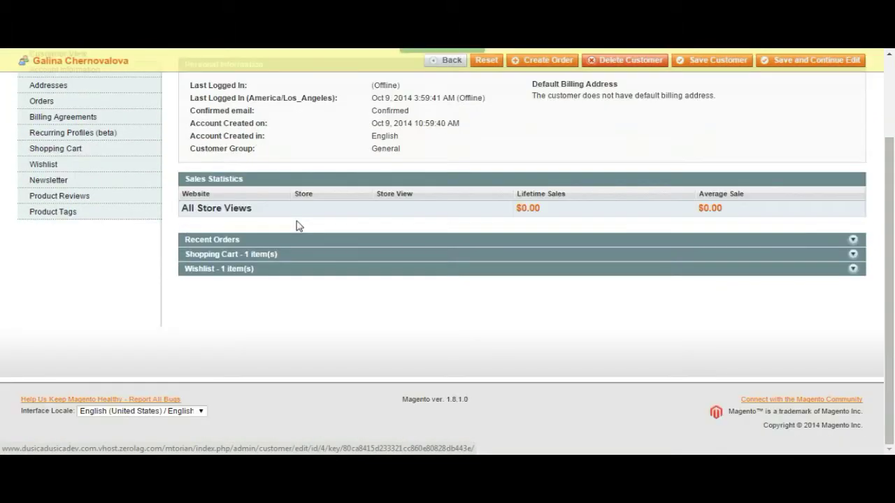
{"action": "scroll", "coordinate": [300, 225], "scroll_direction": "up", "scroll_amount": 2}
{"action": "scroll", "coordinate": [298, 226], "scroll_direction": "up", "scroll_amount": 1}
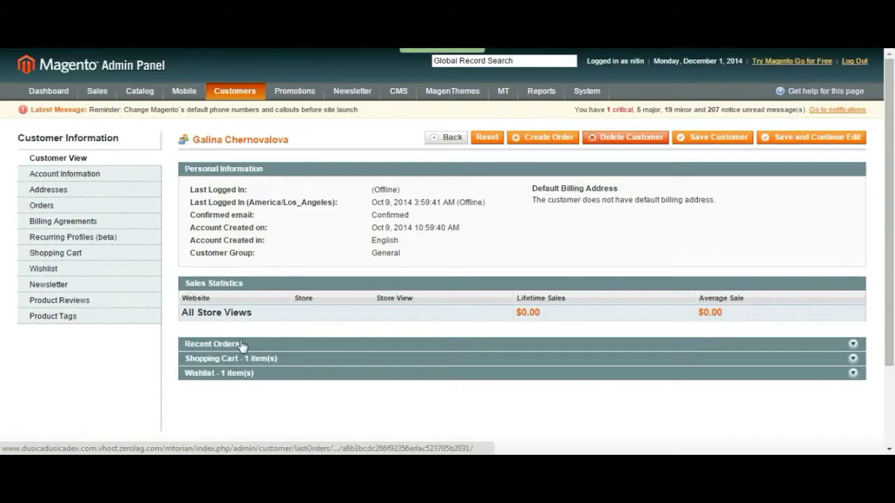
{"action": "left_click", "coordinate": [241, 343]}
{"action": "scroll", "coordinate": [270, 272], "scroll_direction": "down", "scroll_amount": 2}
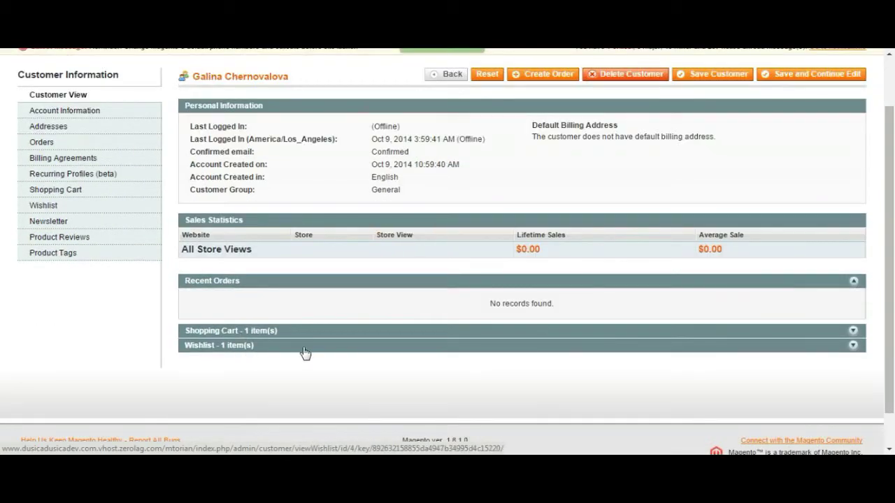
{"action": "scroll", "coordinate": [300, 337], "scroll_direction": "up", "scroll_amount": 2}
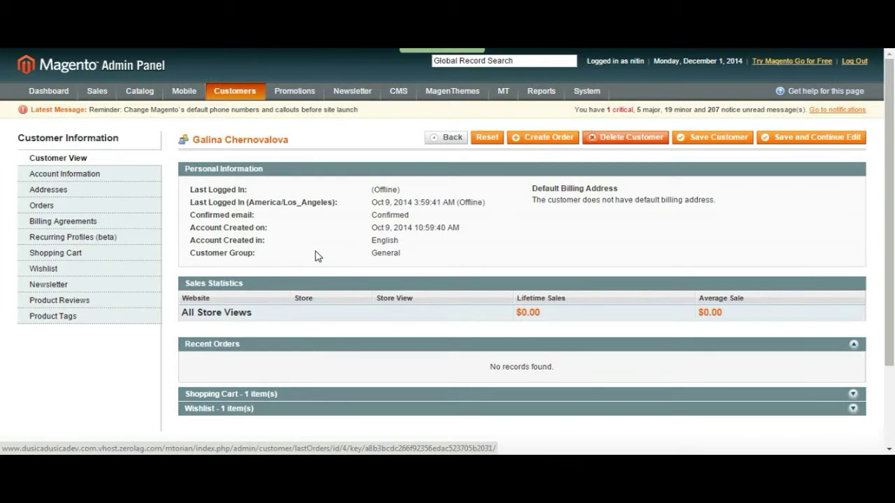
Step: View the Customer Groups list and open the form for adding a new customer group
{"action": "mouse_move", "coordinate": [233, 88]}
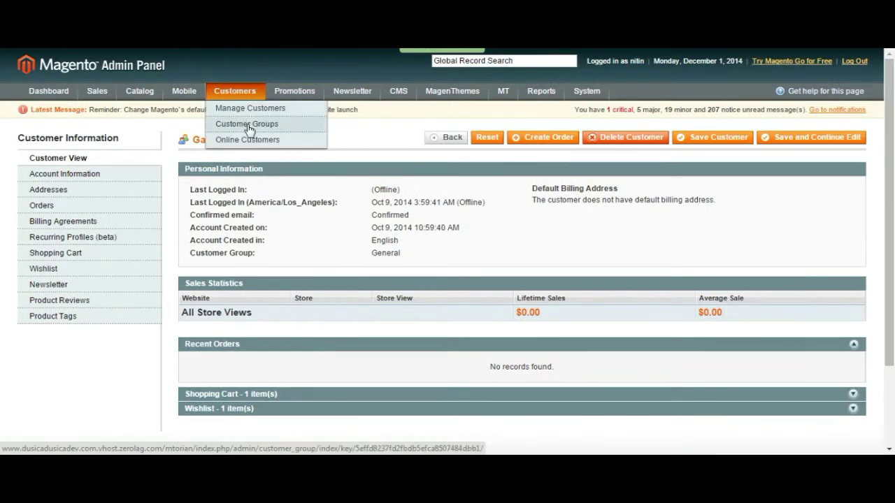
{"action": "left_click", "coordinate": [249, 128]}
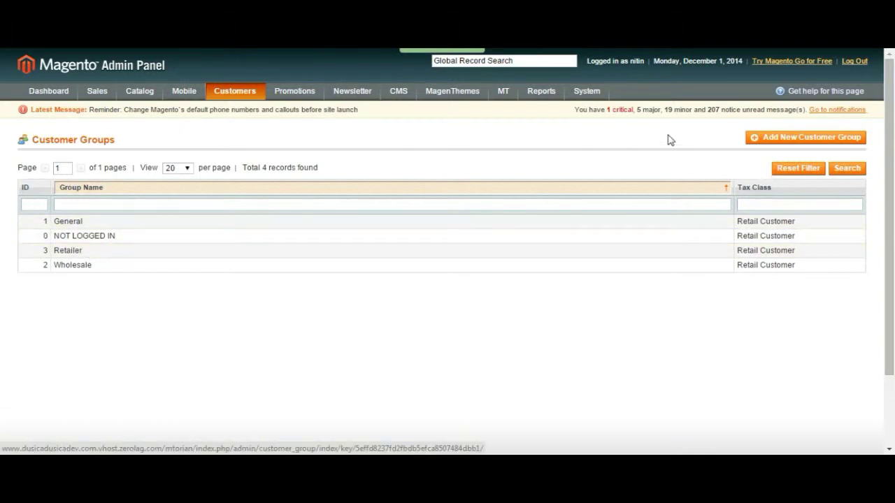
{"action": "left_click", "coordinate": [776, 144]}
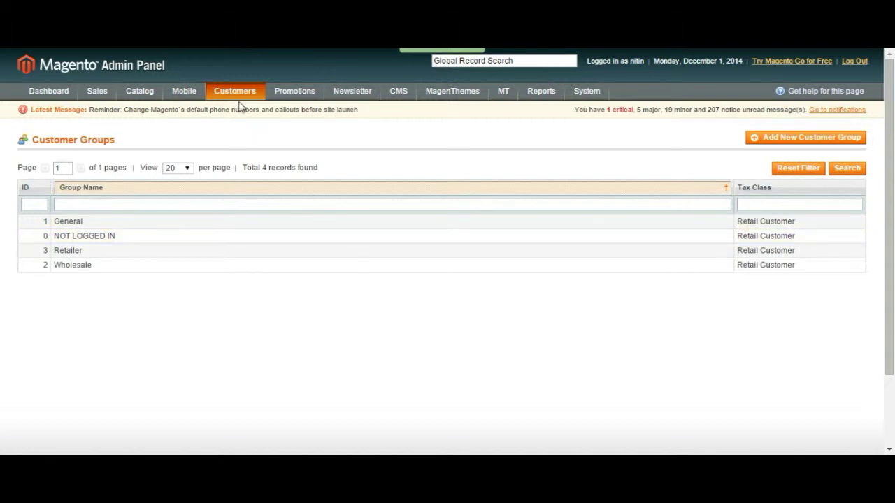
Step: Open the Online Customers page and look through the visitors currently on the store
{"action": "mouse_move", "coordinate": [240, 93]}
{"action": "left_click", "coordinate": [253, 140]}
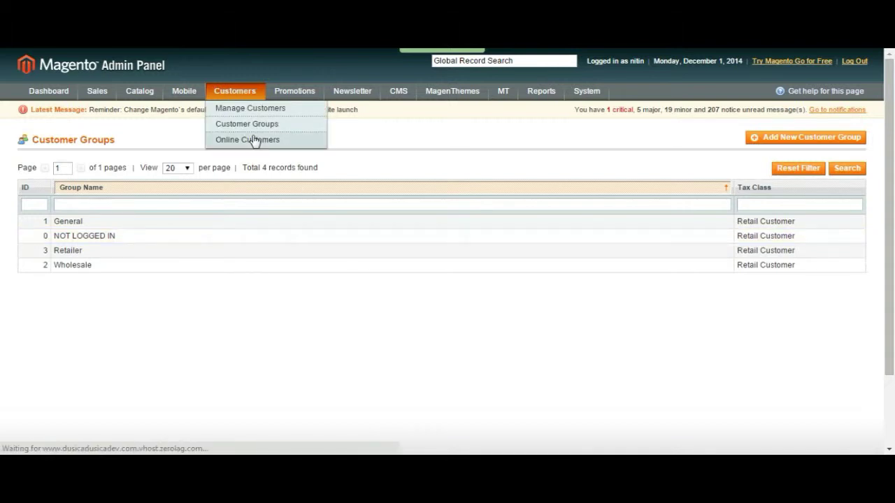
{"action": "scroll", "coordinate": [221, 171], "scroll_direction": "down", "scroll_amount": 2}
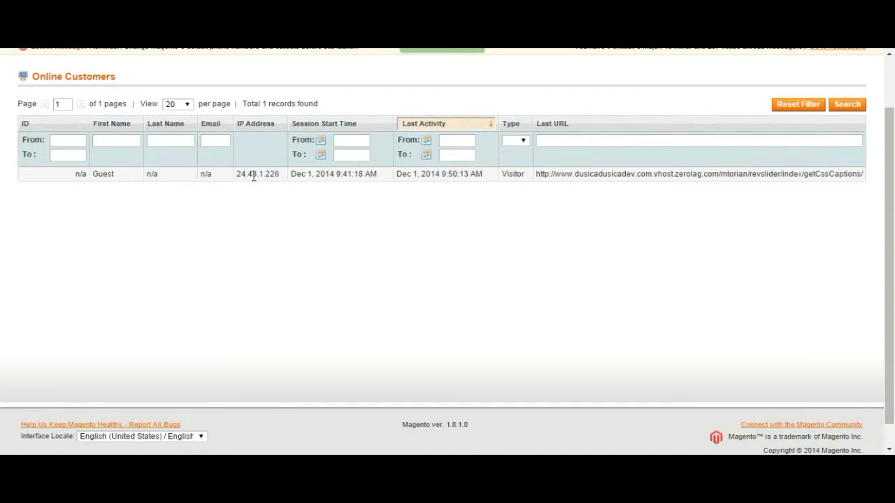
{"action": "scroll", "coordinate": [392, 174], "scroll_direction": "up", "scroll_amount": 2}
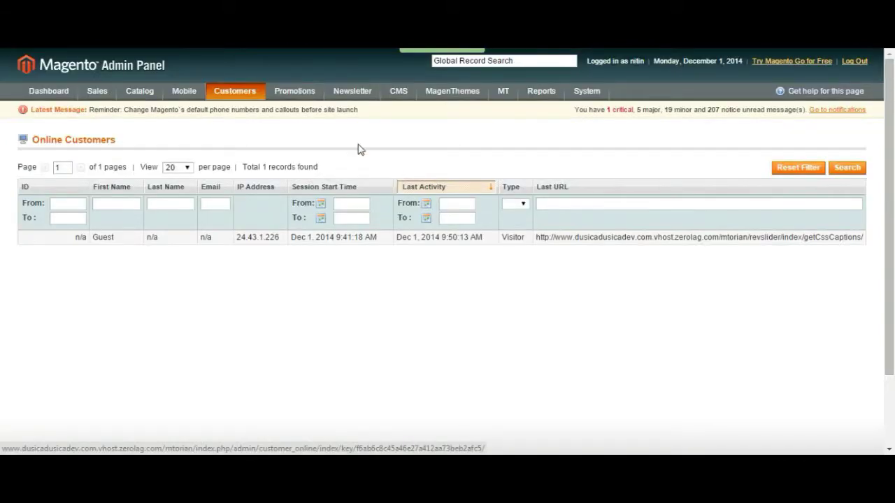
Step: View the Catalog Price Rules page and the Shopping Cart Price Rules page under promotions
{"action": "mouse_move", "coordinate": [300, 93]}
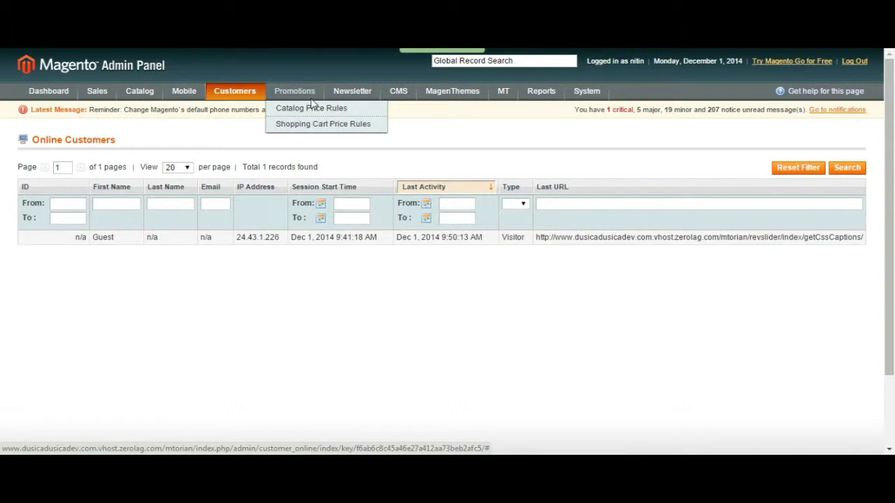
{"action": "left_click", "coordinate": [320, 110]}
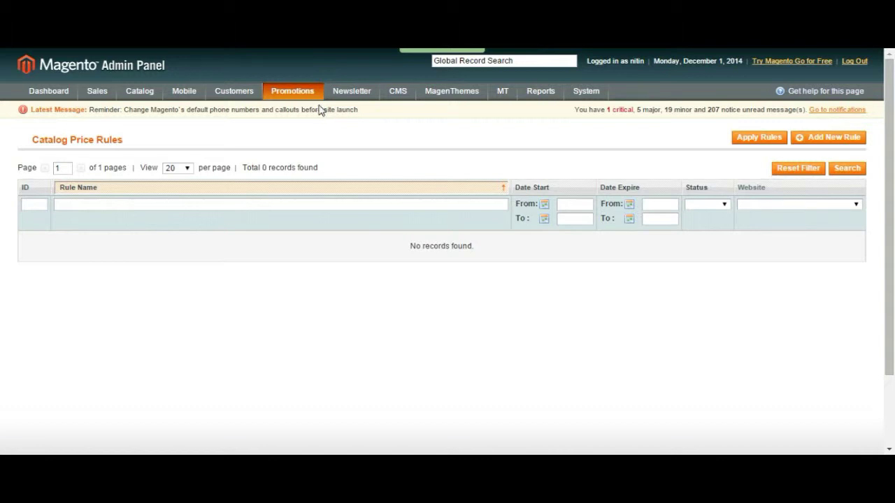
{"action": "mouse_move", "coordinate": [302, 91]}
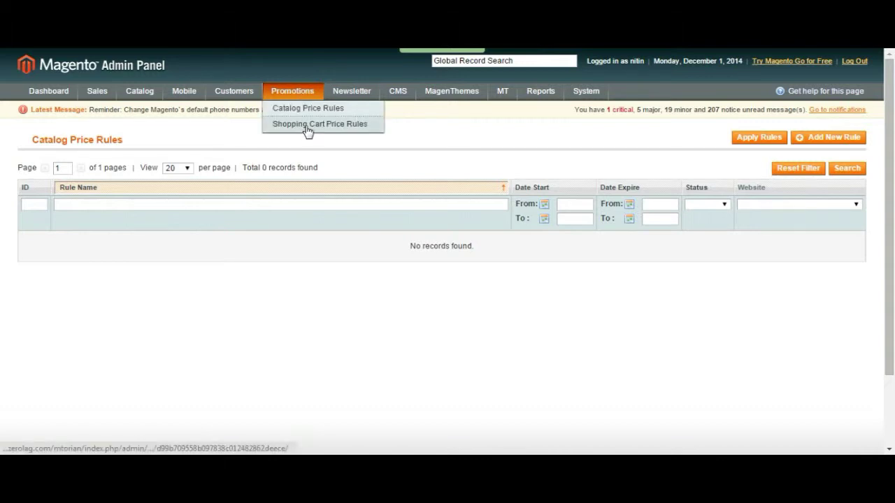
{"action": "left_click", "coordinate": [307, 126]}
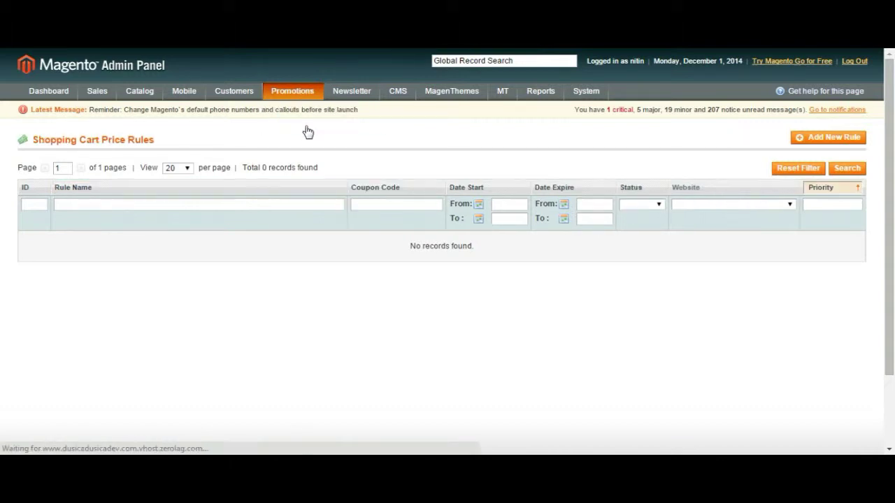
Step: View the Newsletter Templates page and the Newsletter Subscribers list
{"action": "mouse_move", "coordinate": [353, 96]}
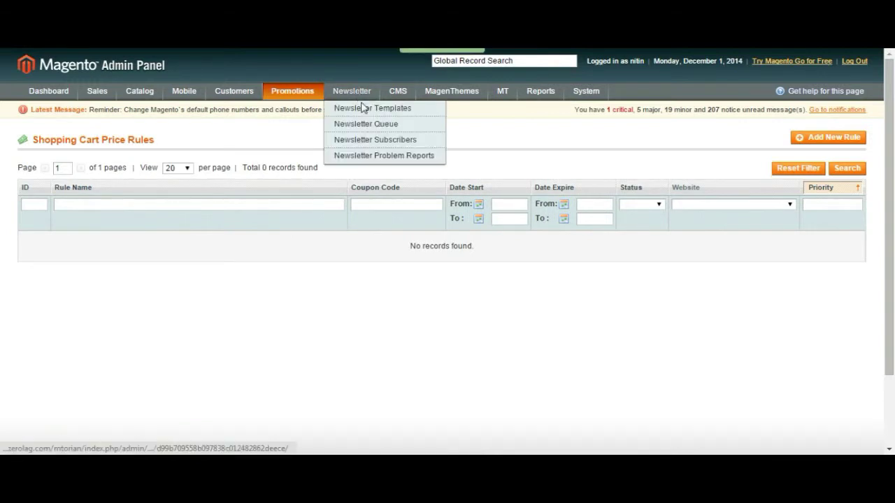
{"action": "left_click", "coordinate": [367, 110]}
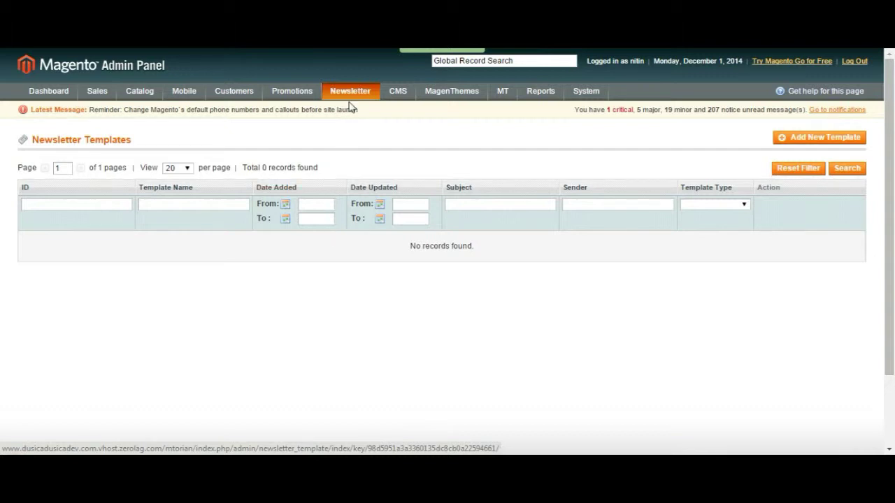
{"action": "mouse_move", "coordinate": [353, 97]}
{"action": "left_click", "coordinate": [383, 143]}
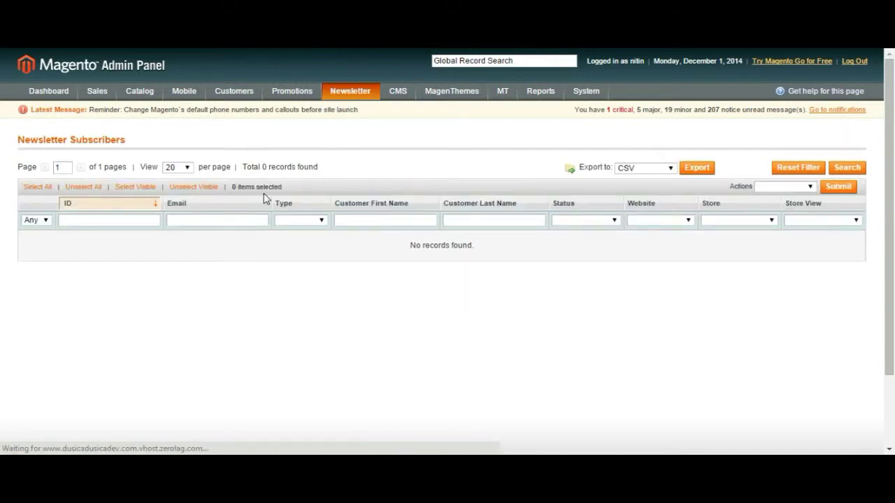
{"action": "scroll", "coordinate": [264, 193], "scroll_direction": "down", "scroll_amount": 2}
{"action": "scroll", "coordinate": [661, 190], "scroll_direction": "up", "scroll_amount": 2}
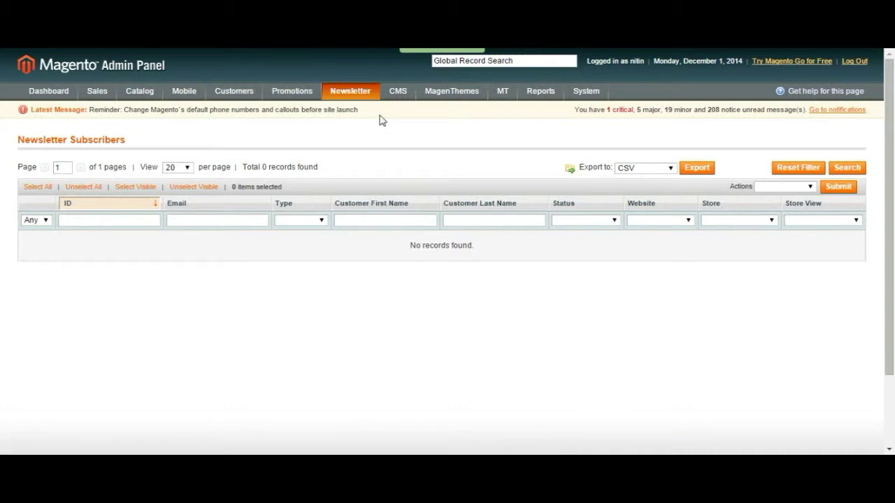
Step: Open the CMS Manage Pages list and look through all of the store's content pages
{"action": "mouse_move", "coordinate": [401, 95]}
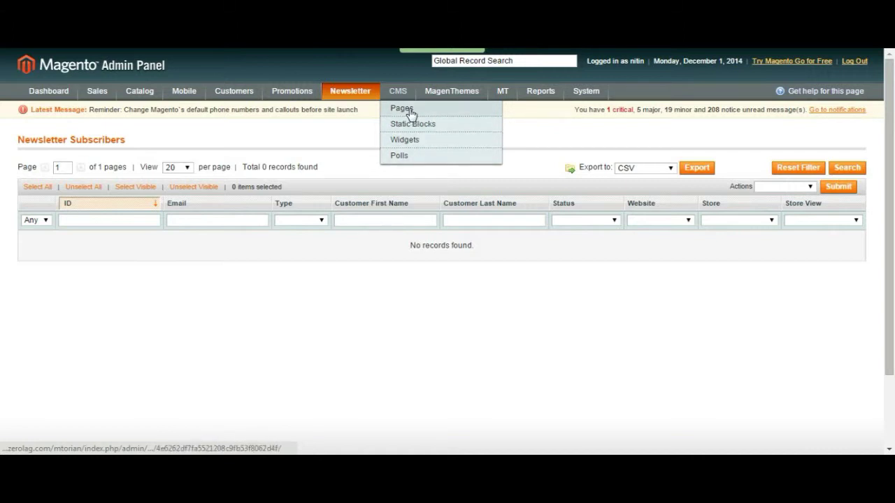
{"action": "left_click", "coordinate": [411, 114]}
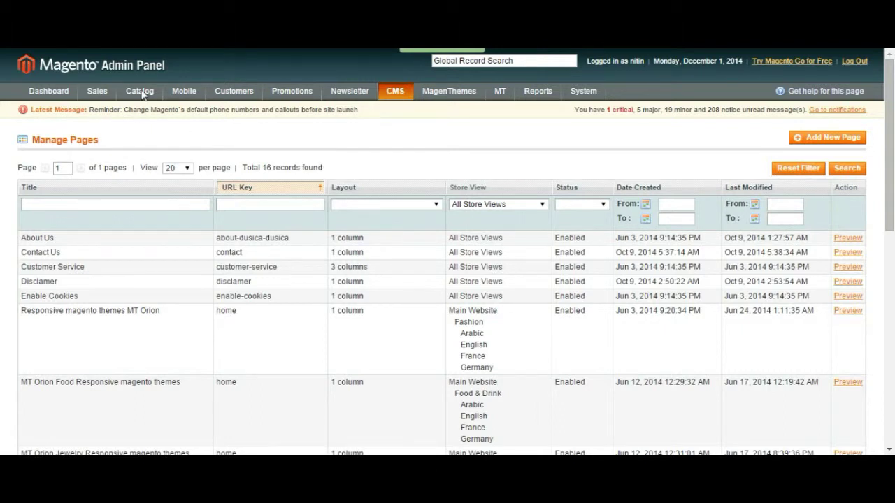
{"action": "mouse_move", "coordinate": [145, 101]}
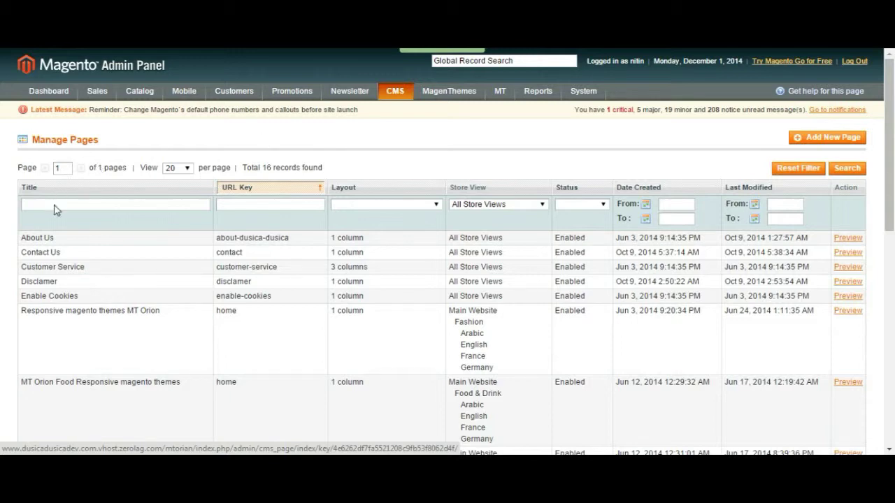
{"action": "scroll", "coordinate": [54, 219], "scroll_direction": "down", "scroll_amount": 2}
{"action": "scroll", "coordinate": [55, 220], "scroll_direction": "down", "scroll_amount": 5}
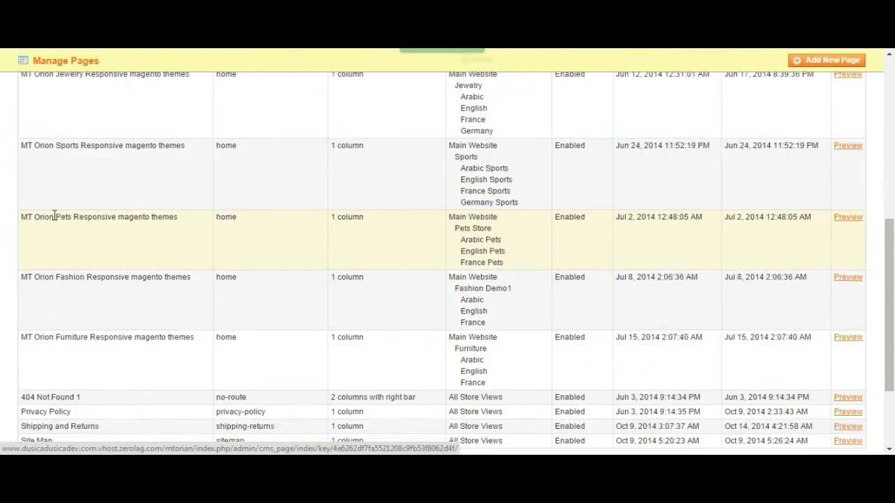
{"action": "scroll", "coordinate": [54, 320], "scroll_direction": "down", "scroll_amount": 2}
{"action": "scroll", "coordinate": [64, 300], "scroll_direction": "up", "scroll_amount": 10}
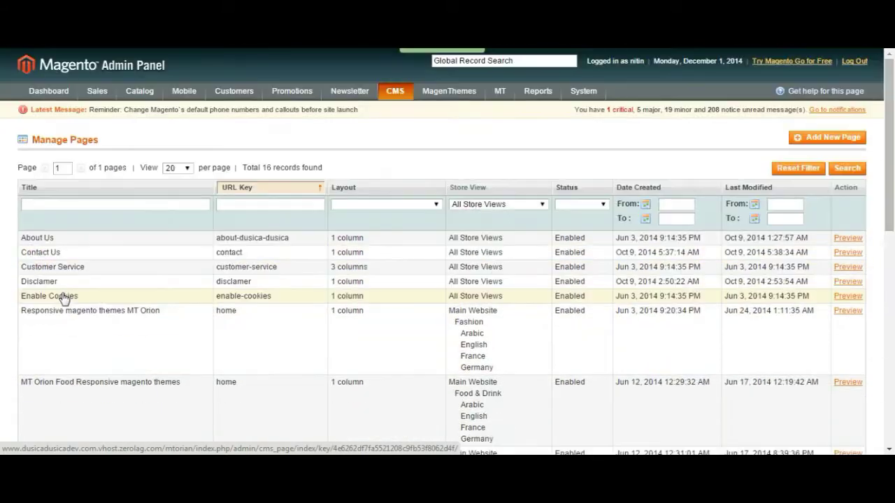
Step: Open the About Us page on the storefront and view it down to the footer links
{"action": "left_click", "coordinate": [63, 240]}
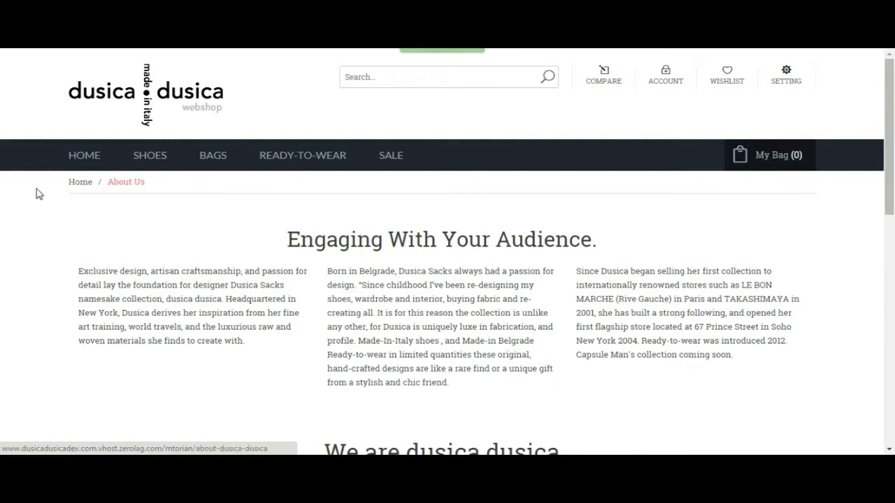
{"action": "scroll", "coordinate": [208, 208], "scroll_direction": "down", "scroll_amount": 3}
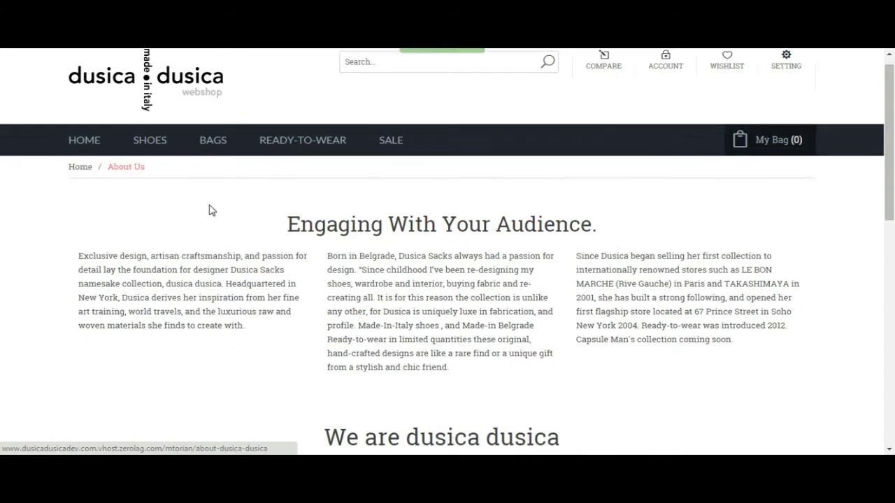
{"action": "scroll", "coordinate": [375, 163], "scroll_direction": "down", "scroll_amount": 6}
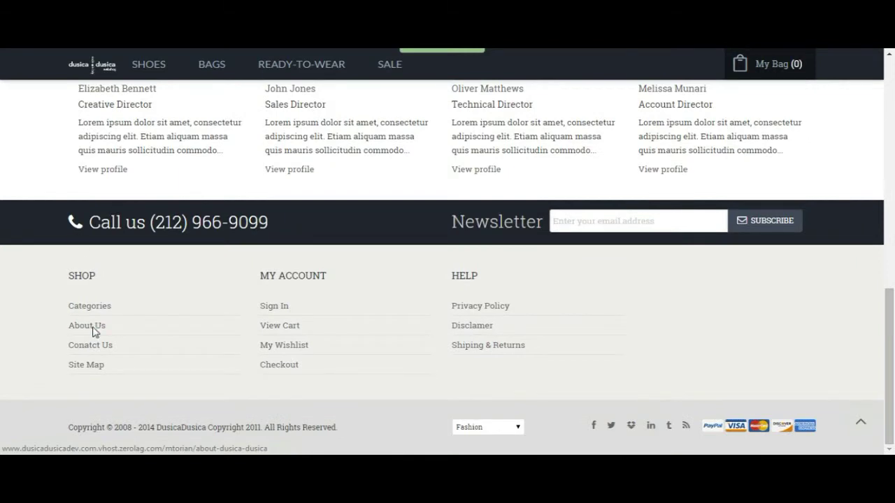
Step: Switch from the storefront back to the admin's About Us edit page and review its Page Information, selecting the page title text
{"action": "scroll", "coordinate": [180, 260], "scroll_direction": "up", "scroll_amount": 9}
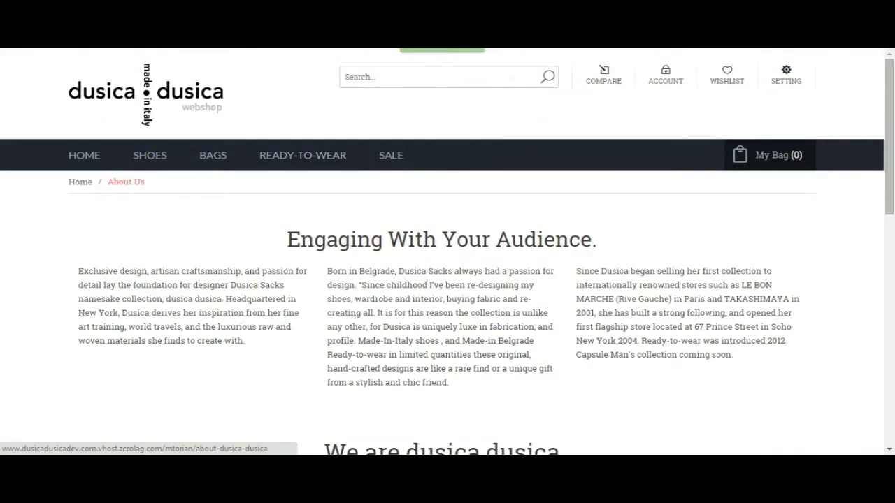
{"action": "key", "text": "ctrl+Tab"}
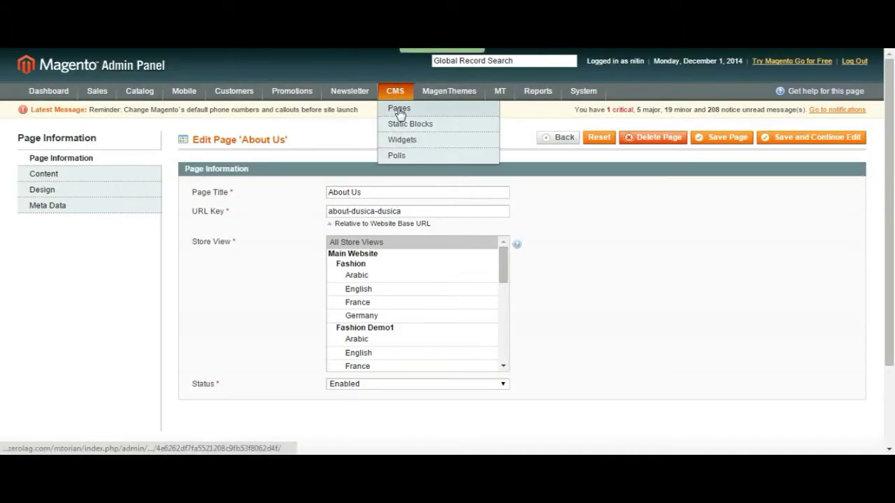
{"action": "left_click", "coordinate": [398, 110]}
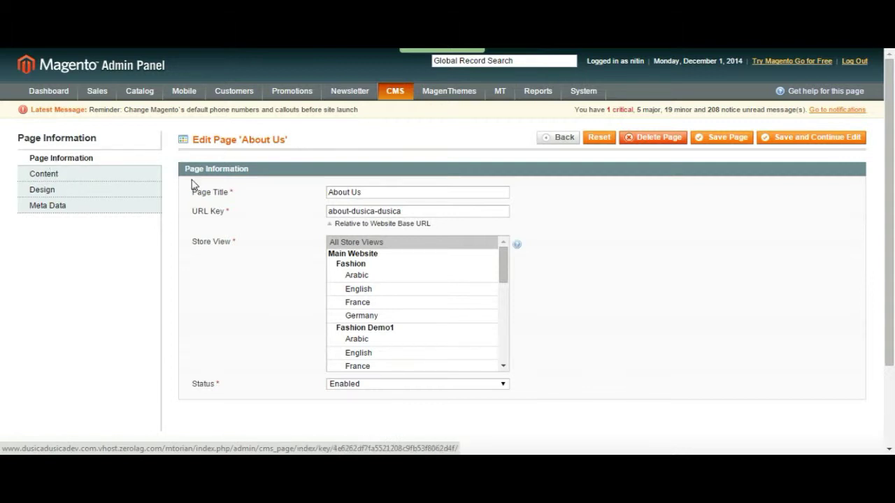
{"action": "scroll", "coordinate": [90, 103], "scroll_direction": "down", "scroll_amount": 2}
{"action": "left_click_drag", "start_coordinate": [375, 127], "coordinate": [314, 130]}
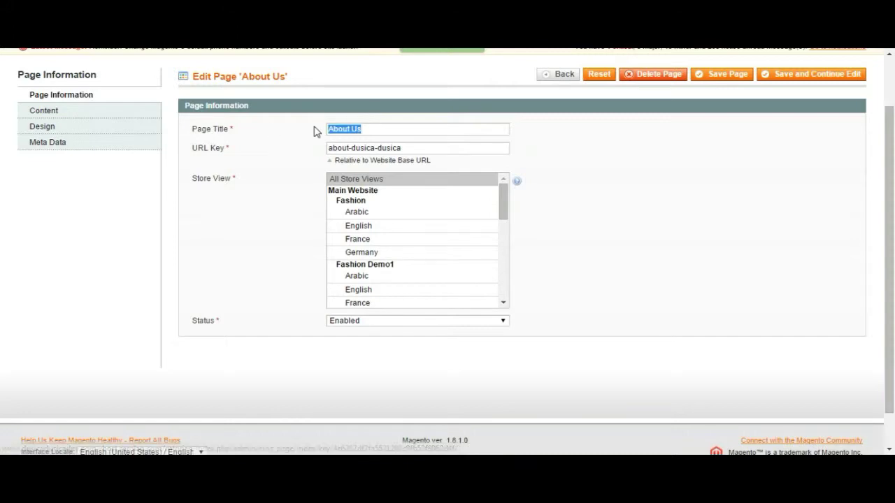
Step: View the About Us page's content in its editor, from the opening text through the team profiles
{"action": "left_click", "coordinate": [74, 109]}
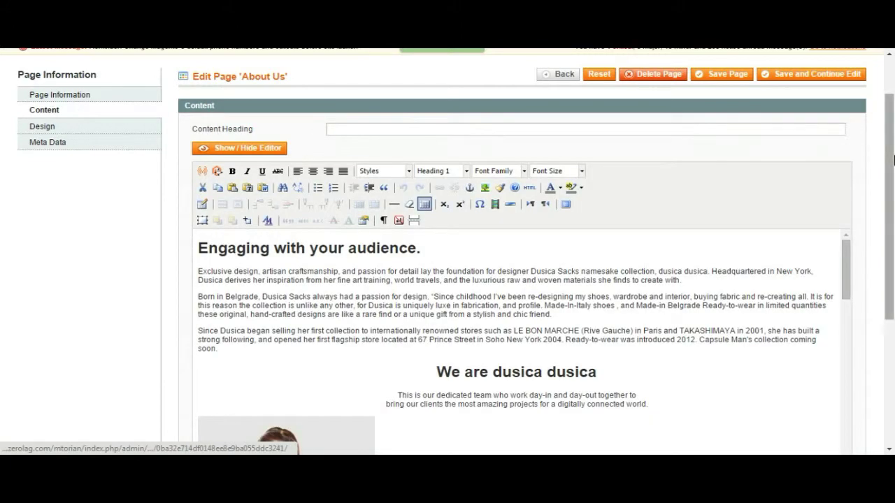
{"action": "scroll", "coordinate": [853, 258], "scroll_direction": "down", "scroll_amount": 2}
{"action": "scroll", "coordinate": [717, 270], "scroll_direction": "down", "scroll_amount": 1}
{"action": "scroll", "coordinate": [717, 270], "scroll_direction": "down", "scroll_amount": 8}
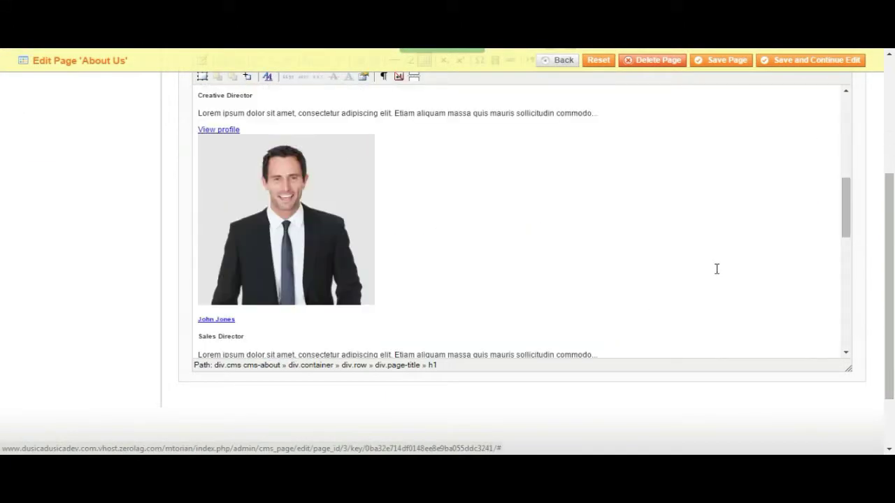
{"action": "scroll", "coordinate": [44, 175], "scroll_direction": "up", "scroll_amount": 5}
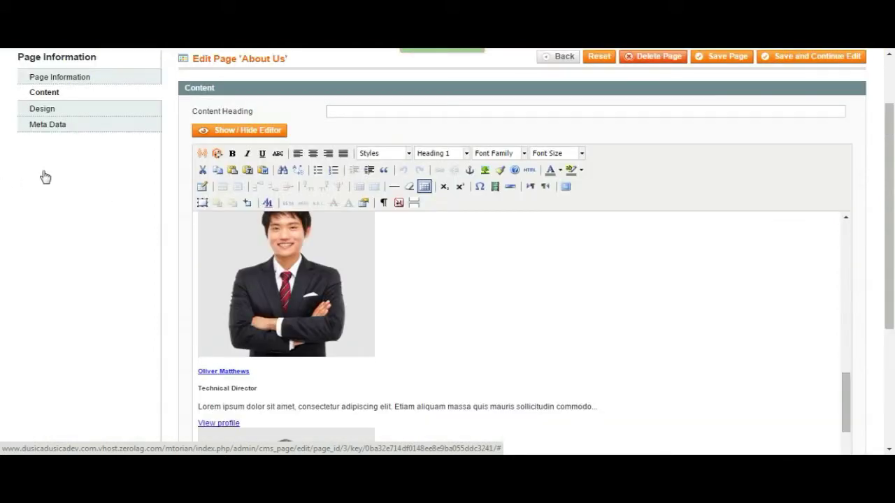
Step: Review the About Us page's Design settings, including the available Layout options and the Custom Design fields
{"action": "left_click", "coordinate": [53, 190]}
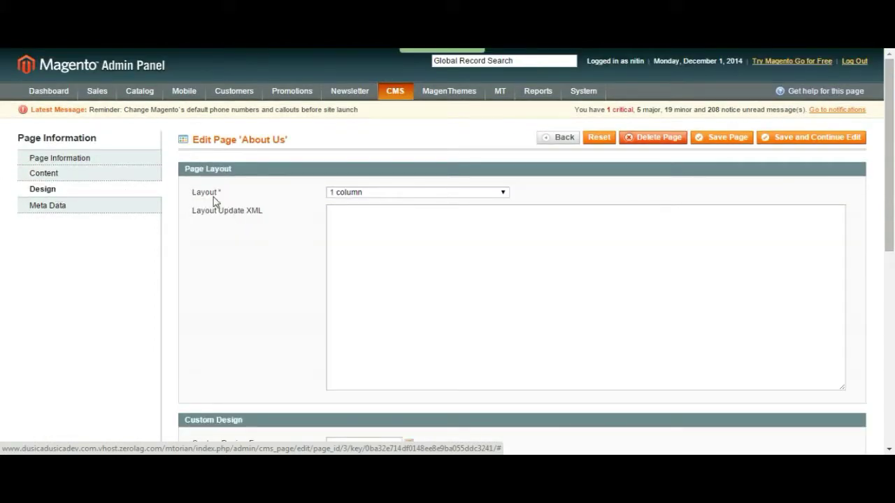
{"action": "left_click", "coordinate": [400, 194]}
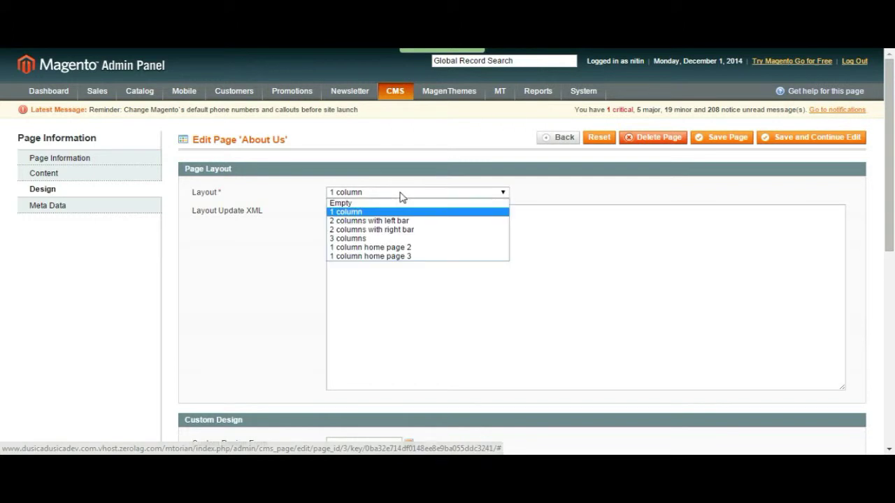
{"action": "left_click", "coordinate": [209, 260]}
{"action": "scroll", "coordinate": [210, 260], "scroll_direction": "down", "scroll_amount": 4}
{"action": "scroll", "coordinate": [274, 295], "scroll_direction": "up", "scroll_amount": 5}
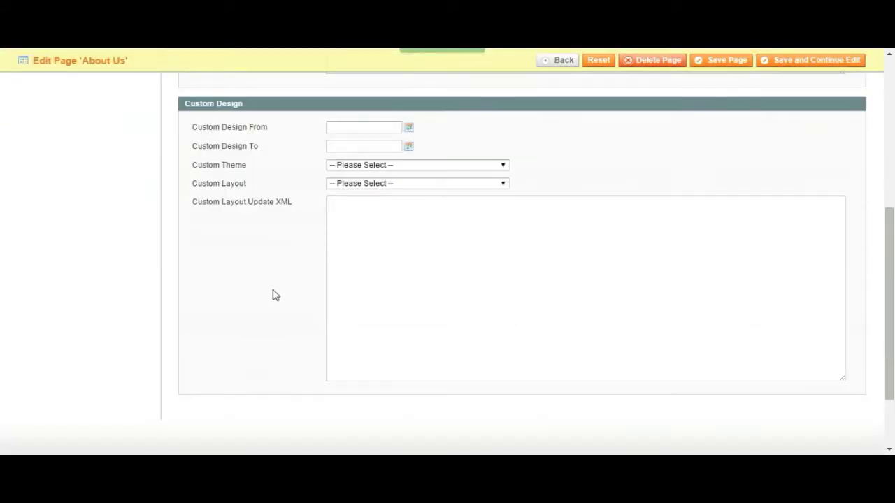
{"action": "left_click", "coordinate": [390, 195]}
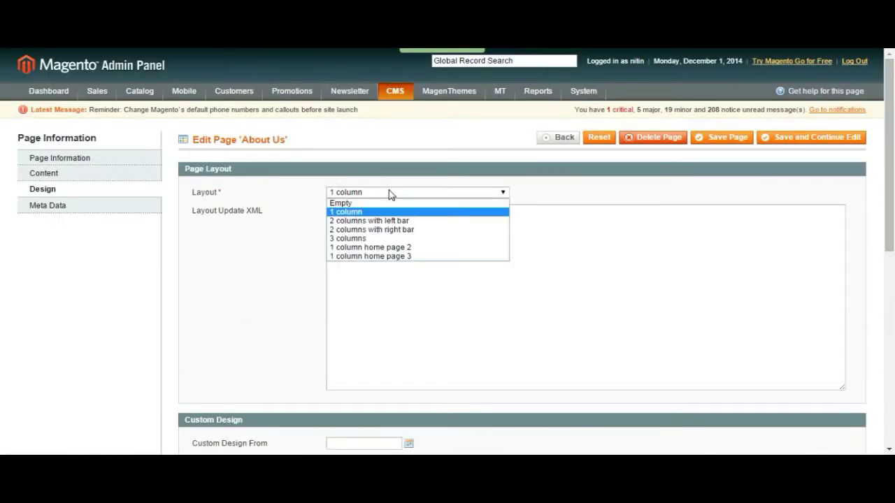
{"action": "left_click", "coordinate": [378, 194]}
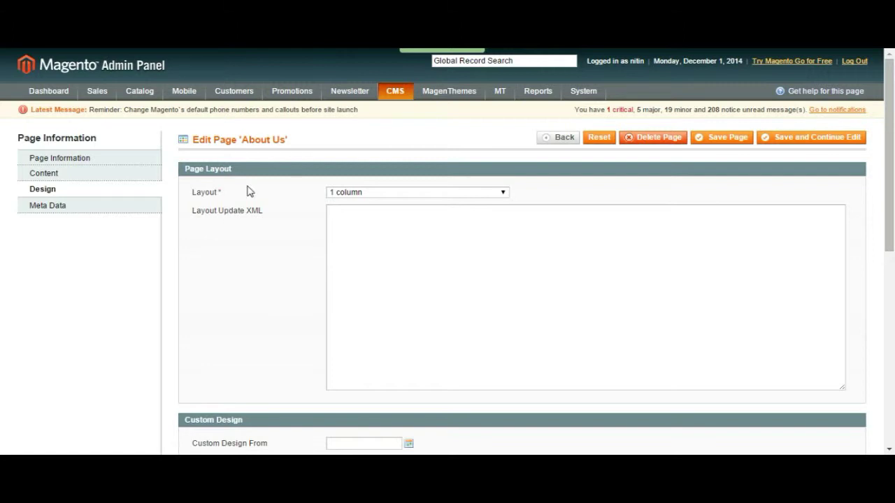
Step: Look through the CMS Static Blocks list and open the Help block for editing
{"action": "mouse_move", "coordinate": [401, 95]}
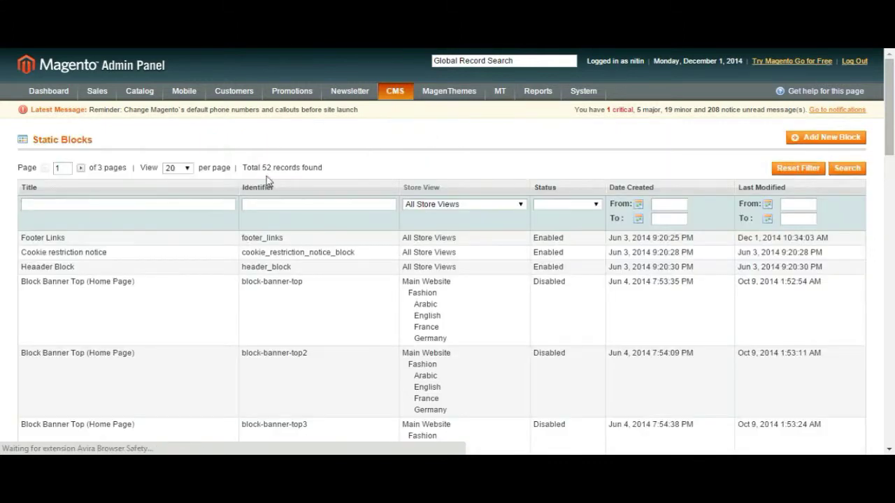
{"action": "scroll", "coordinate": [158, 202], "scroll_direction": "down", "scroll_amount": 1}
{"action": "scroll", "coordinate": [119, 178], "scroll_direction": "down", "scroll_amount": 5}
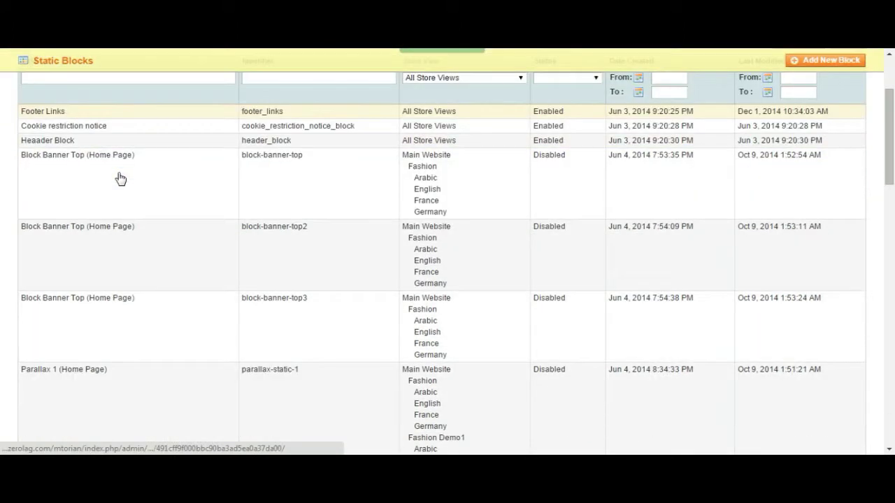
{"action": "scroll", "coordinate": [119, 179], "scroll_direction": "down", "scroll_amount": 2}
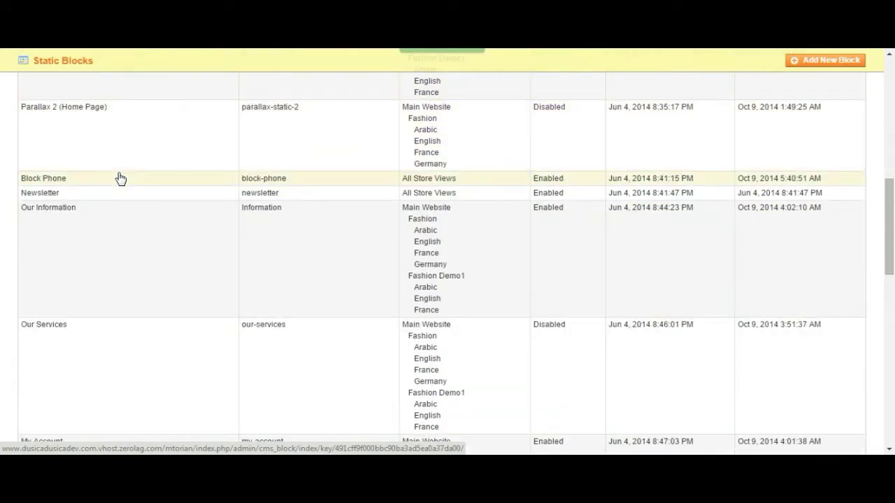
{"action": "scroll", "coordinate": [120, 205], "scroll_direction": "down", "scroll_amount": 2}
{"action": "scroll", "coordinate": [94, 248], "scroll_direction": "down", "scroll_amount": 1}
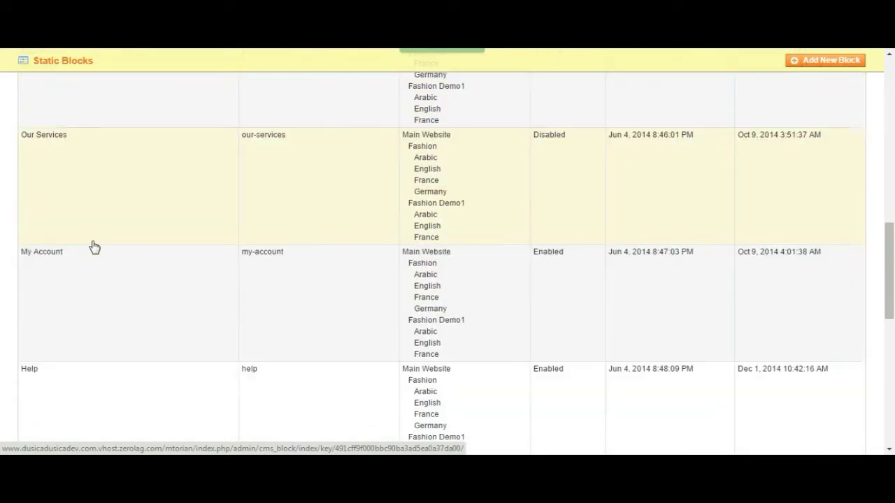
{"action": "scroll", "coordinate": [72, 306], "scroll_direction": "down", "scroll_amount": 1}
{"action": "scroll", "coordinate": [357, 352], "scroll_direction": "down", "scroll_amount": 1}
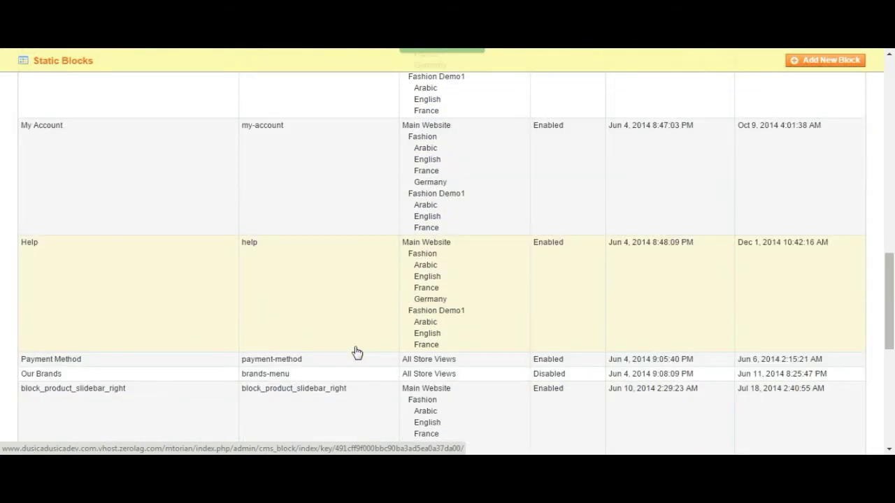
{"action": "left_click", "coordinate": [186, 279]}
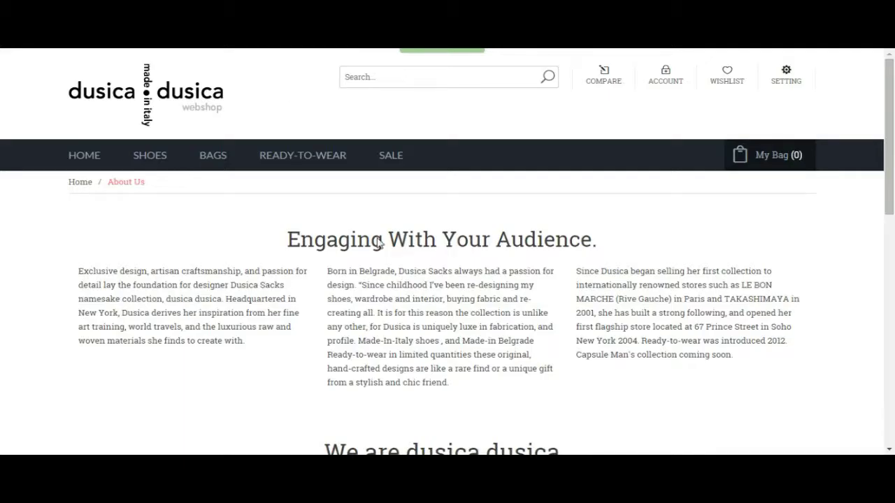
Step: View the Help column in the storefront footer, highlighting its heading and links
{"action": "scroll", "coordinate": [378, 241], "scroll_direction": "down", "scroll_amount": 10}
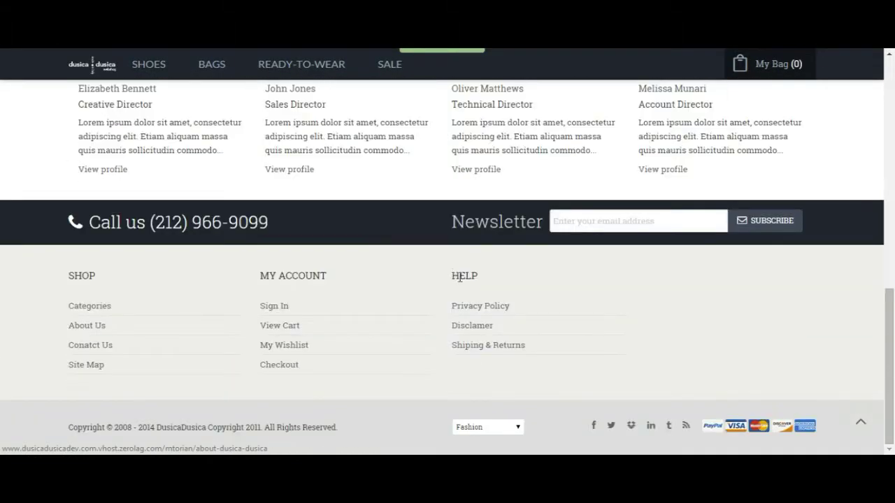
{"action": "left_click_drag", "start_coordinate": [459, 277], "coordinate": [541, 346]}
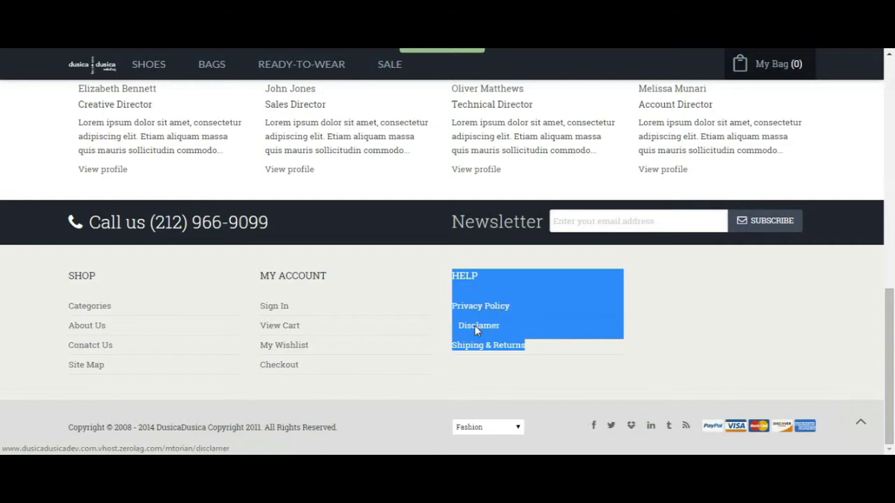
{"action": "left_click", "coordinate": [485, 366]}
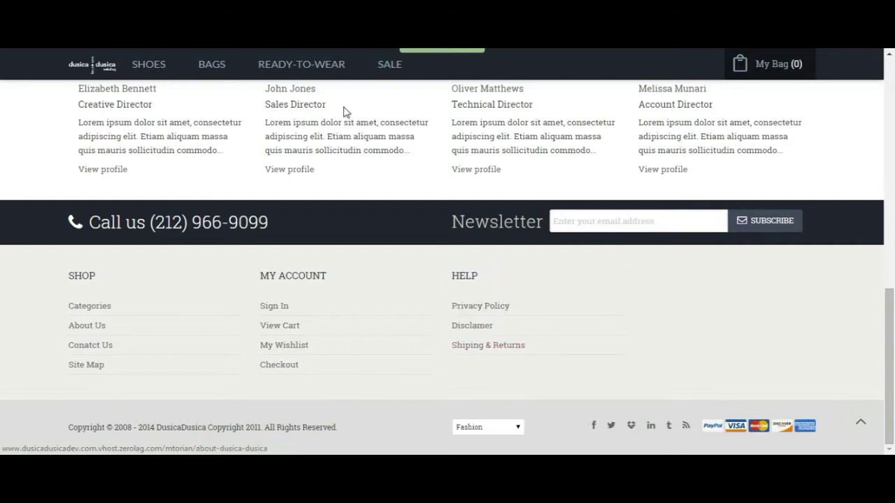
Step: Return to the Help block in the admin and review its title, identifier and store view selection
{"action": "key", "text": "ctrl+Tab"}
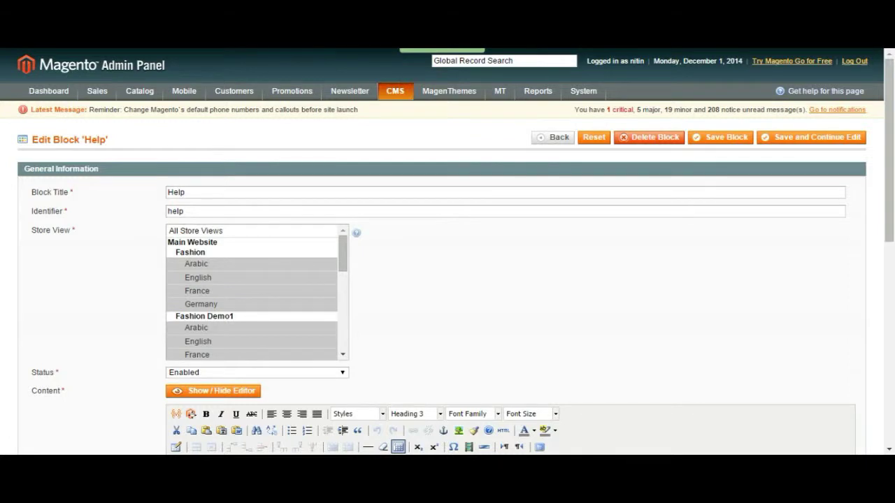
{"action": "scroll", "coordinate": [210, 171], "scroll_direction": "down", "scroll_amount": 1}
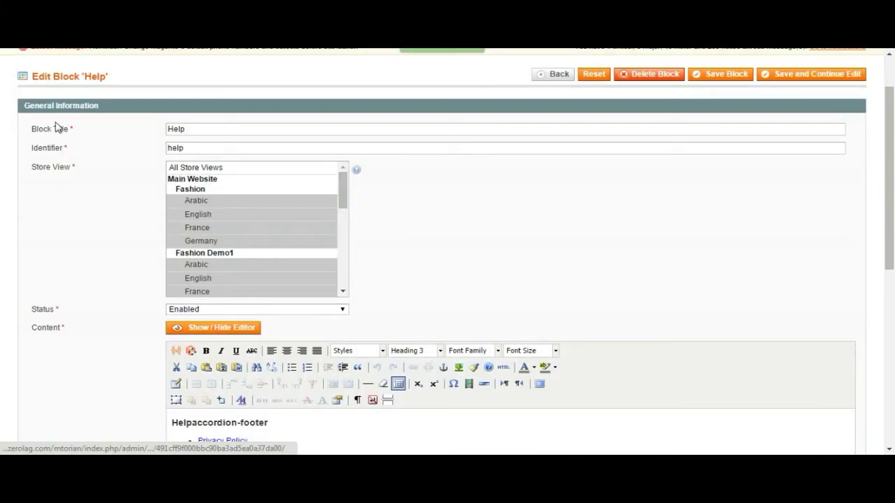
{"action": "left_click_drag", "start_coordinate": [59, 132], "coordinate": [128, 134]}
{"action": "left_click", "coordinate": [127, 152]}
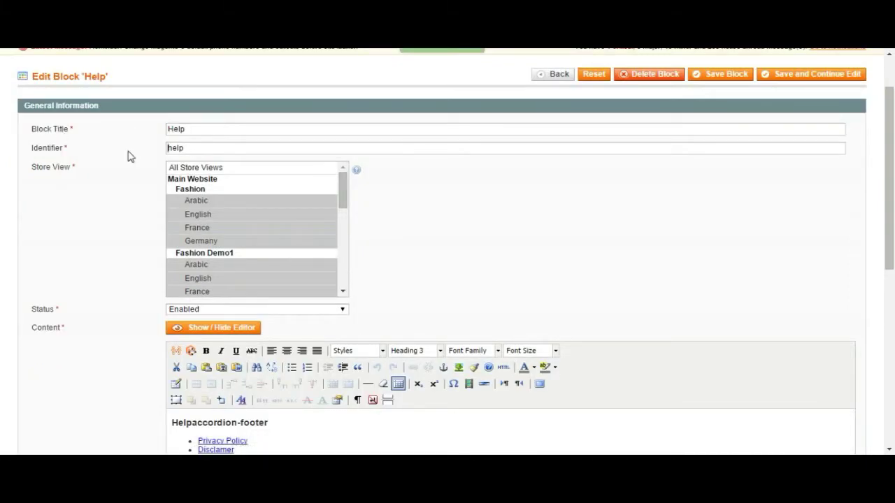
{"action": "scroll", "coordinate": [128, 155], "scroll_direction": "down", "scroll_amount": 1}
{"action": "scroll", "coordinate": [128, 156], "scroll_direction": "up", "scroll_amount": 1}
{"action": "scroll", "coordinate": [162, 152], "scroll_direction": "down", "scroll_amount": 1}
{"action": "left_click_drag", "start_coordinate": [345, 133], "coordinate": [218, 182]}
{"action": "scroll", "coordinate": [155, 174], "scroll_direction": "down", "scroll_amount": 1}
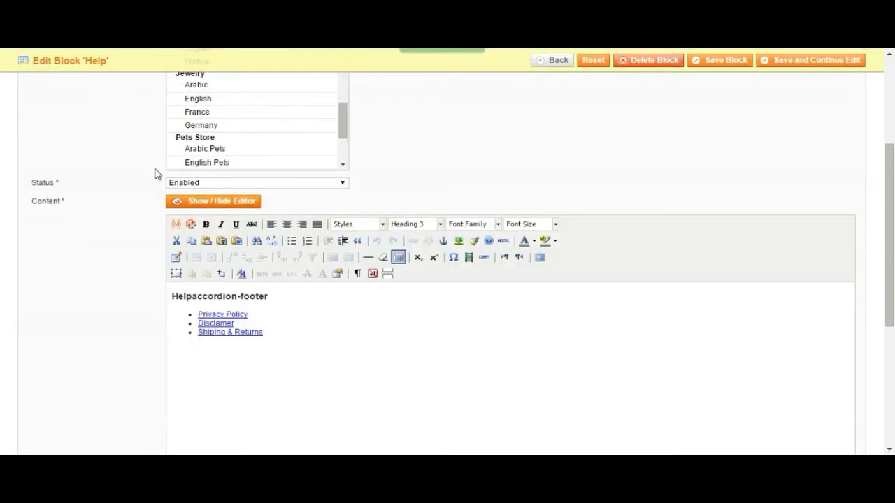
Step: Check the Help block's status options and view the footer links in its content editor
{"action": "left_click", "coordinate": [233, 188]}
{"action": "left_click", "coordinate": [233, 187]}
{"action": "scroll", "coordinate": [96, 154], "scroll_direction": "down", "scroll_amount": 1}
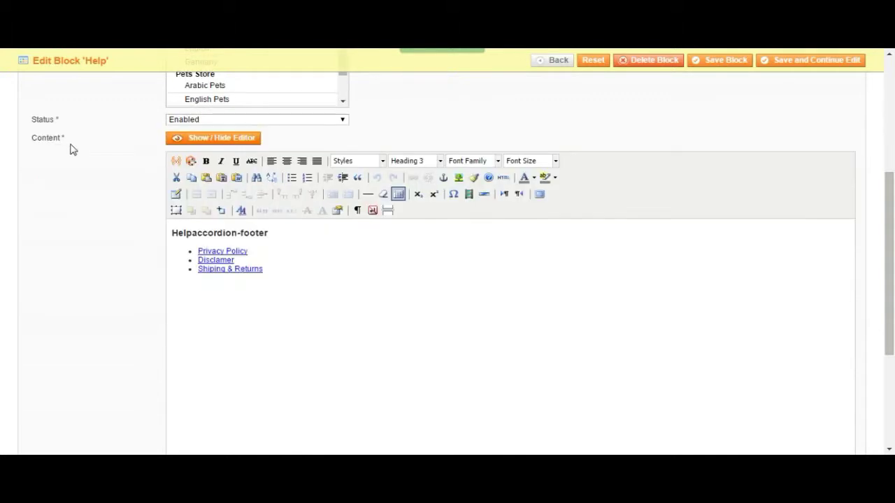
{"action": "scroll", "coordinate": [255, 259], "scroll_direction": "down", "scroll_amount": 1}
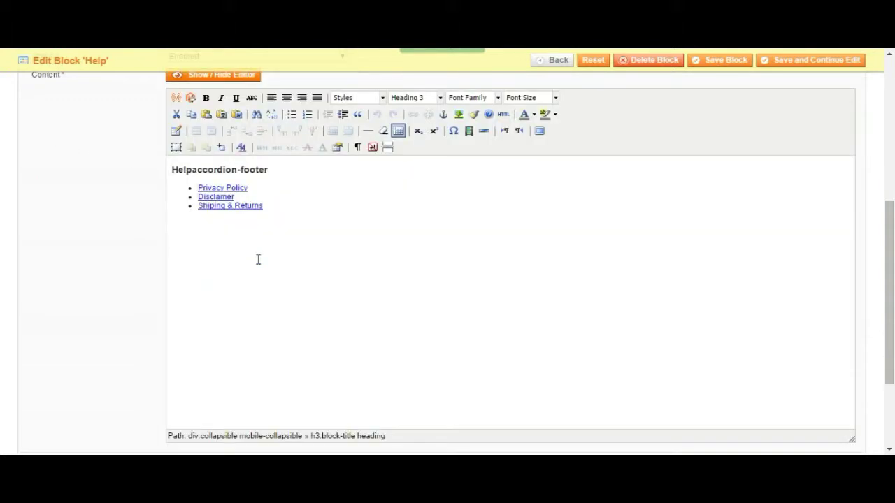
Step: Add the text "test" after the Privacy Policy link in the Help block and save the block
{"action": "left_click", "coordinate": [261, 189]}
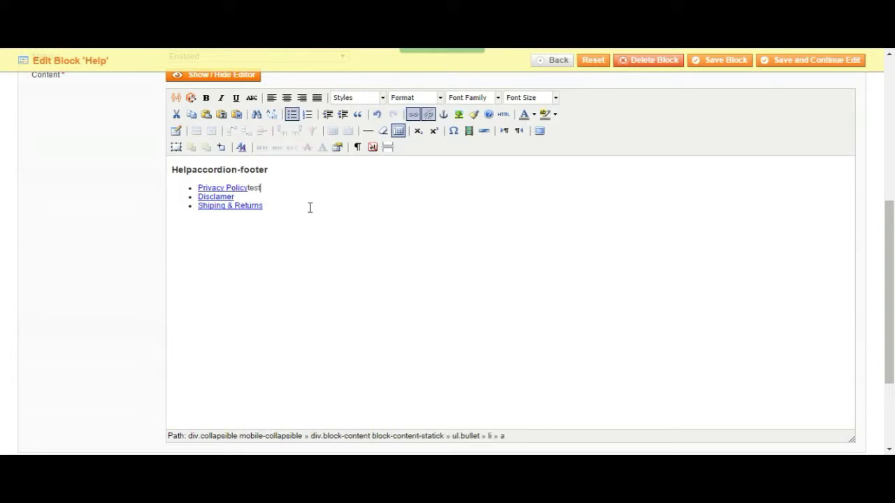
{"action": "left_click", "coordinate": [721, 63]}
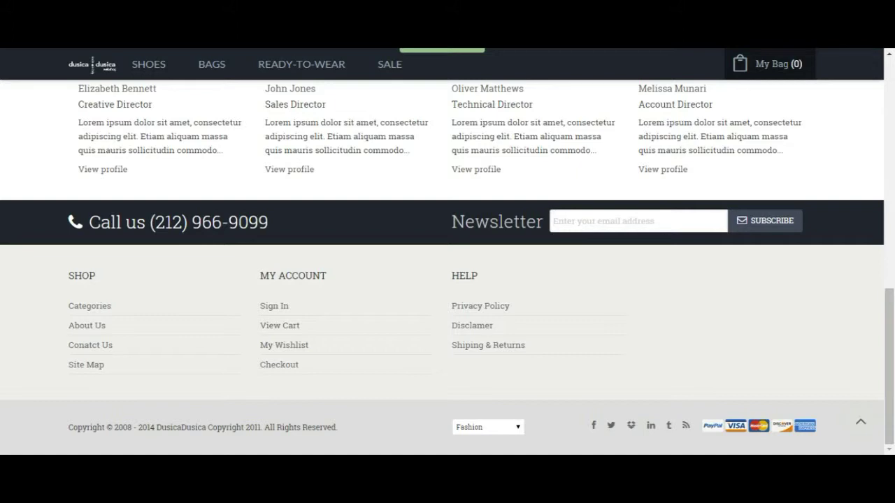
Step: Reload the About Us page on the storefront and check the Help links in the footer
{"action": "key", "text": "F5"}
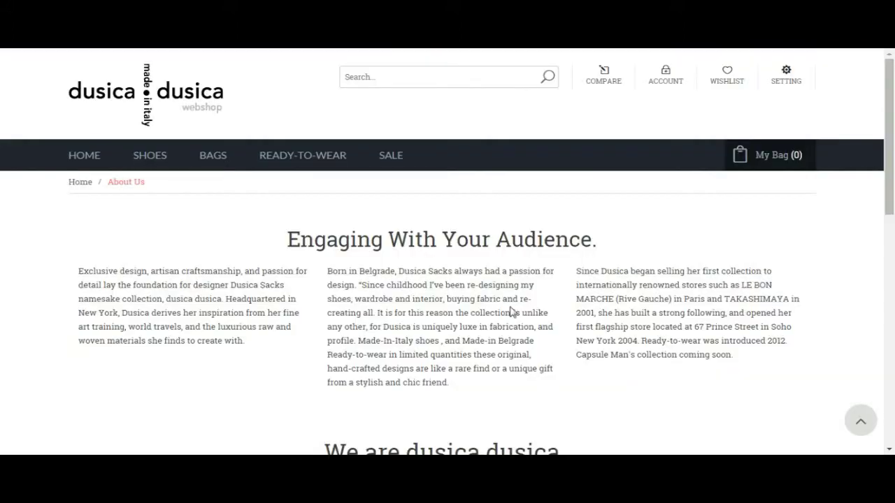
{"action": "scroll", "coordinate": [509, 312], "scroll_direction": "down", "scroll_amount": 7}
{"action": "scroll", "coordinate": [511, 311], "scroll_direction": "down", "scroll_amount": 2}
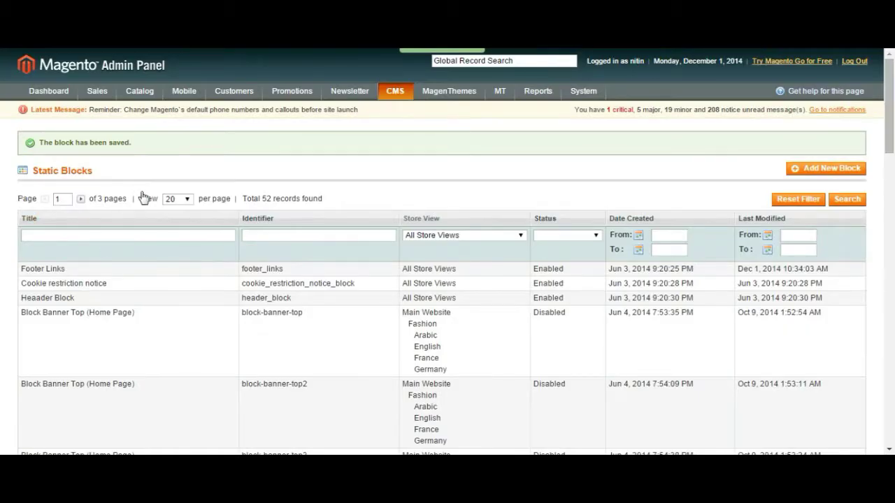
Step: Look over the Static Blocks list in the admin again and open the CMS Widgets page
{"action": "scroll", "coordinate": [129, 182], "scroll_direction": "down", "scroll_amount": 3}
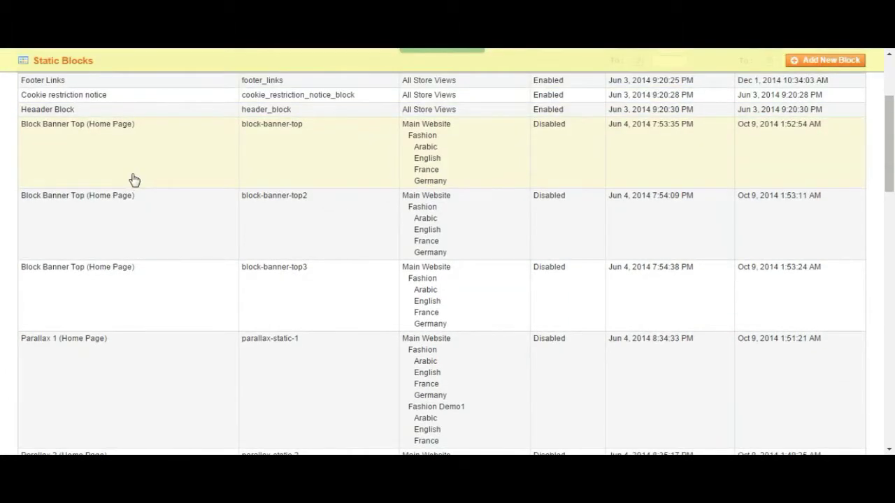
{"action": "left_click", "coordinate": [146, 161]}
{"action": "scroll", "coordinate": [170, 143], "scroll_direction": "up", "scroll_amount": 3}
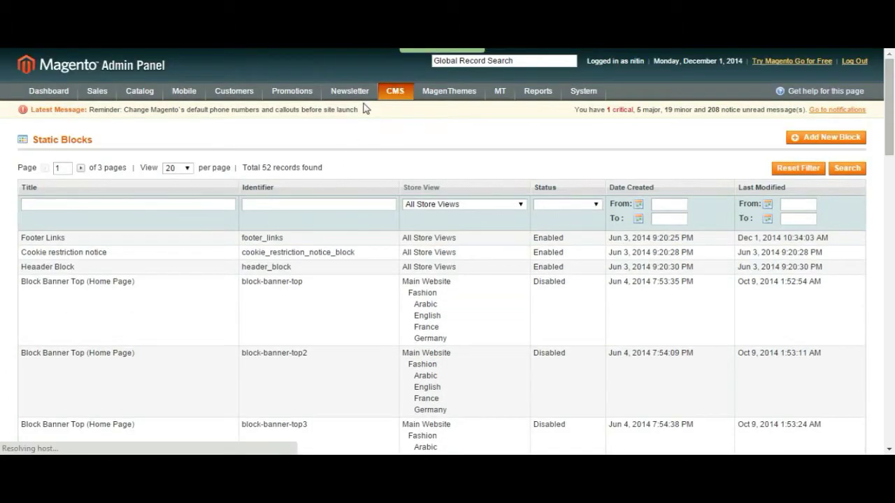
{"action": "mouse_move", "coordinate": [399, 93]}
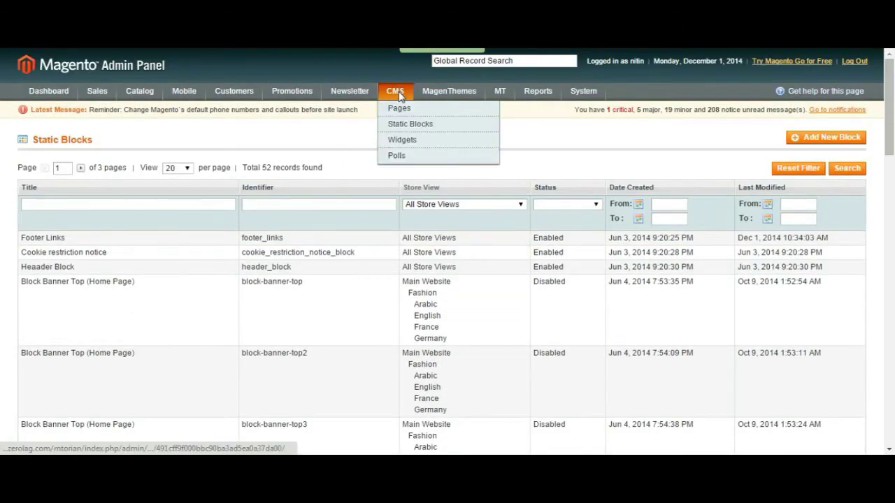
{"action": "left_click", "coordinate": [409, 140]}
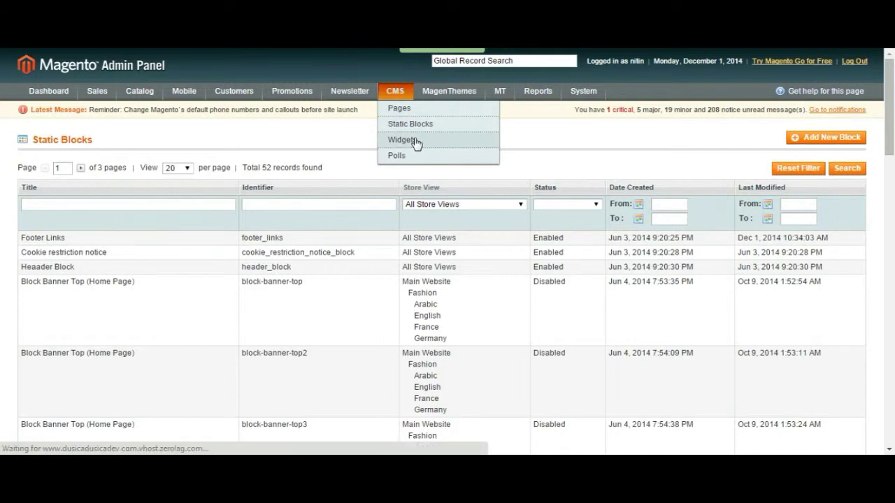
Step: Open the CMS Widgets page and look over the full list of widget instances
{"action": "mouse_move", "coordinate": [395, 100]}
{"action": "left_click", "coordinate": [423, 142]}
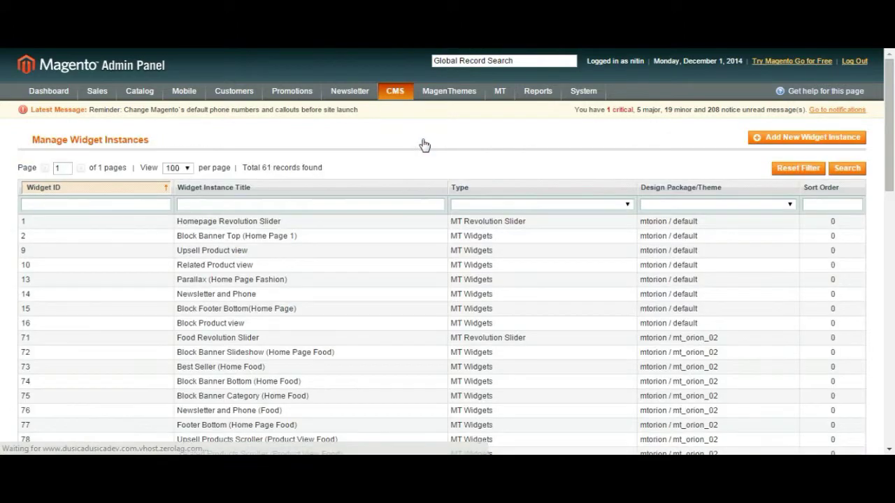
{"action": "scroll", "coordinate": [417, 172], "scroll_direction": "down", "scroll_amount": 7}
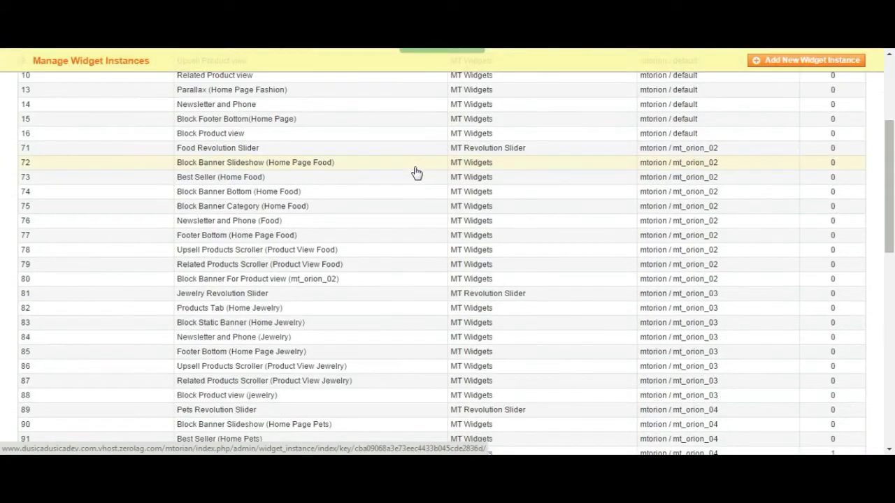
{"action": "scroll", "coordinate": [417, 172], "scroll_direction": "down", "scroll_amount": 2}
{"action": "scroll", "coordinate": [417, 172], "scroll_direction": "up", "scroll_amount": 20}
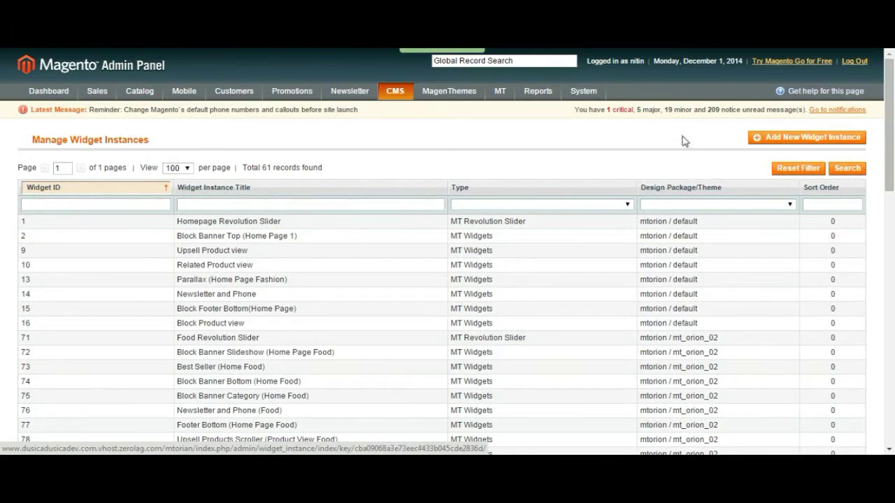
Step: Open the new widget instance form and check the available Type and Design Package/Theme options
{"action": "left_click", "coordinate": [816, 140]}
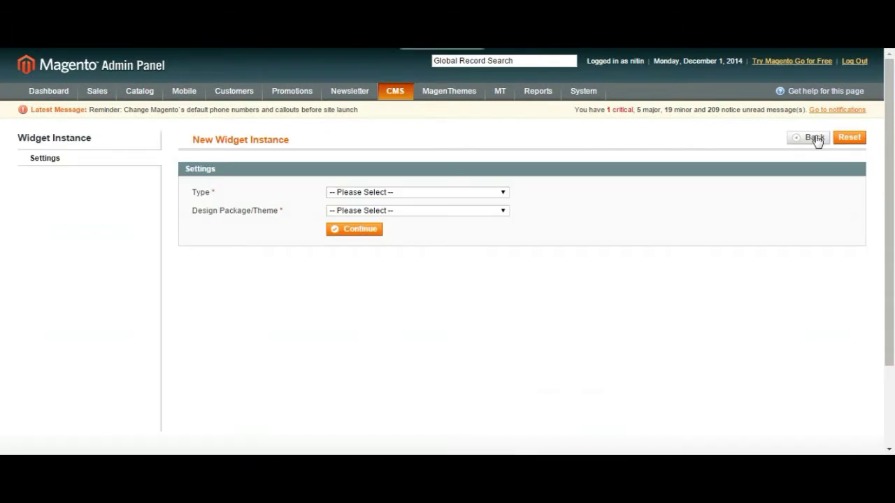
{"action": "left_click", "coordinate": [363, 193]}
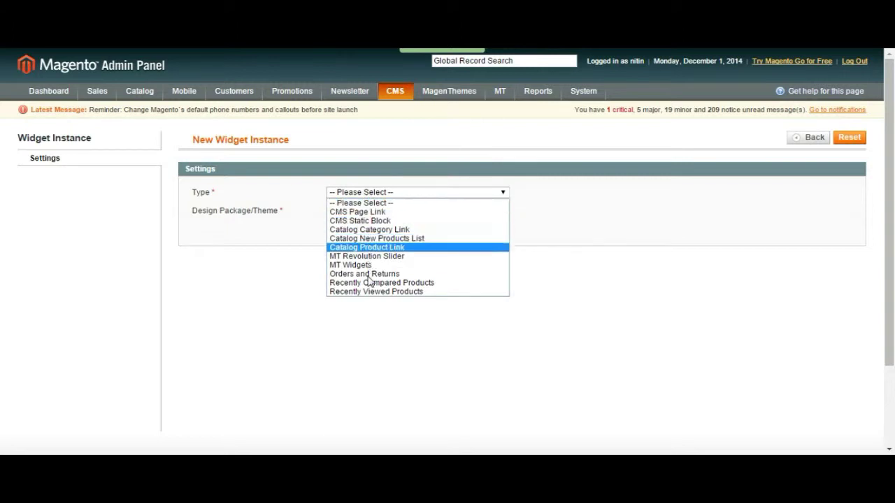
{"action": "left_click", "coordinate": [377, 203]}
{"action": "left_click", "coordinate": [375, 212]}
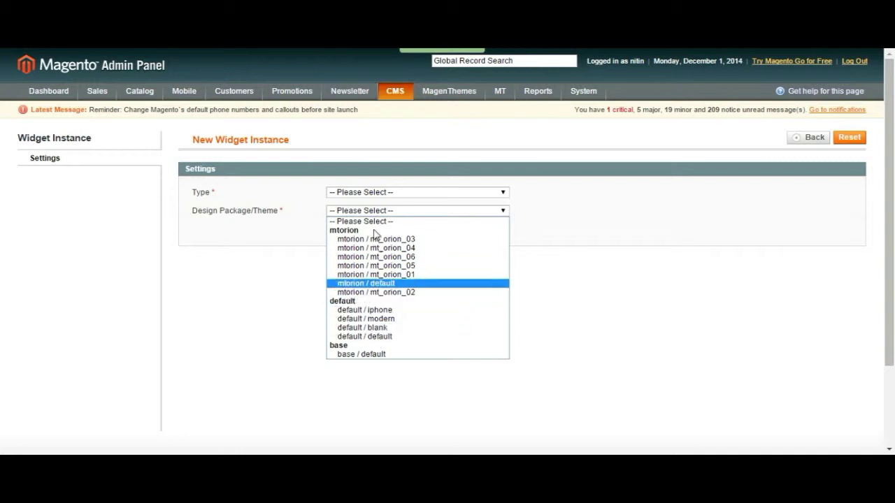
{"action": "left_click", "coordinate": [380, 210]}
Step: Open the poll "What is your favorite color" in the CMS Poll Manager and review its assigned answers
{"action": "mouse_move", "coordinate": [399, 95]}
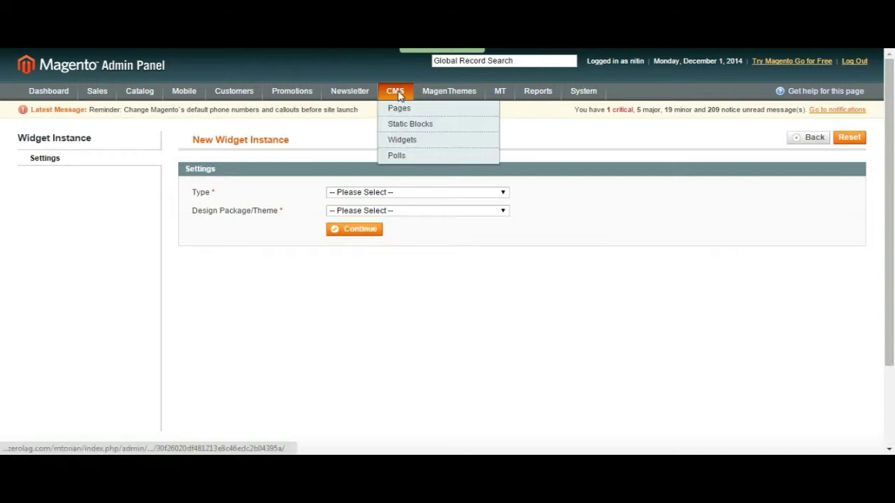
{"action": "left_click", "coordinate": [396, 156]}
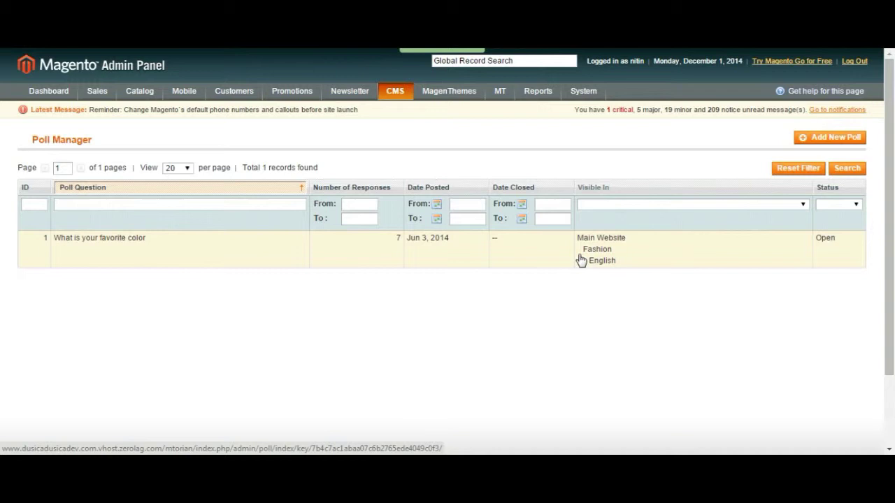
{"action": "left_click", "coordinate": [210, 250]}
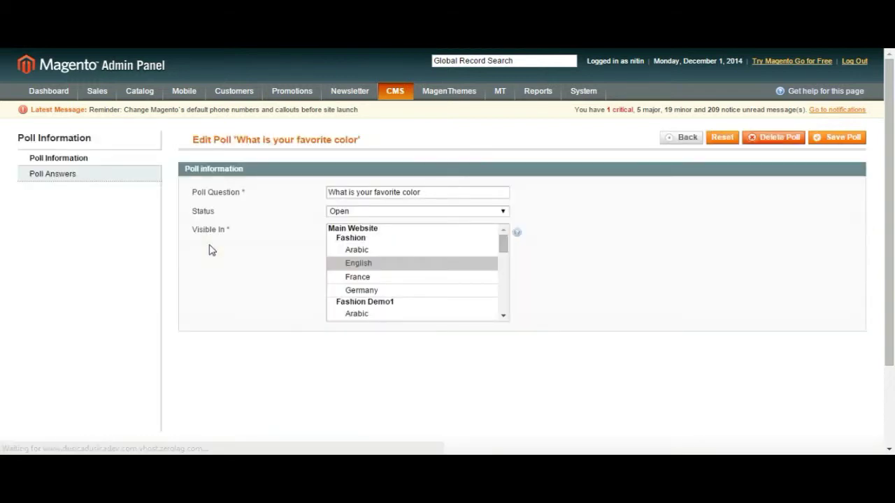
{"action": "left_click", "coordinate": [72, 175]}
{"action": "scroll", "coordinate": [239, 199], "scroll_direction": "down", "scroll_amount": 3}
{"action": "scroll", "coordinate": [237, 199], "scroll_direction": "up", "scroll_amount": 2}
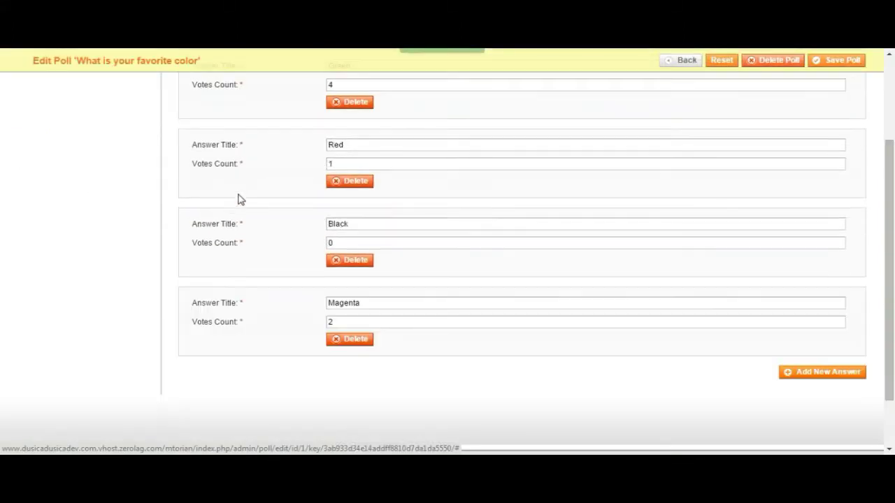
{"action": "scroll", "coordinate": [269, 185], "scroll_direction": "up", "scroll_amount": 1}
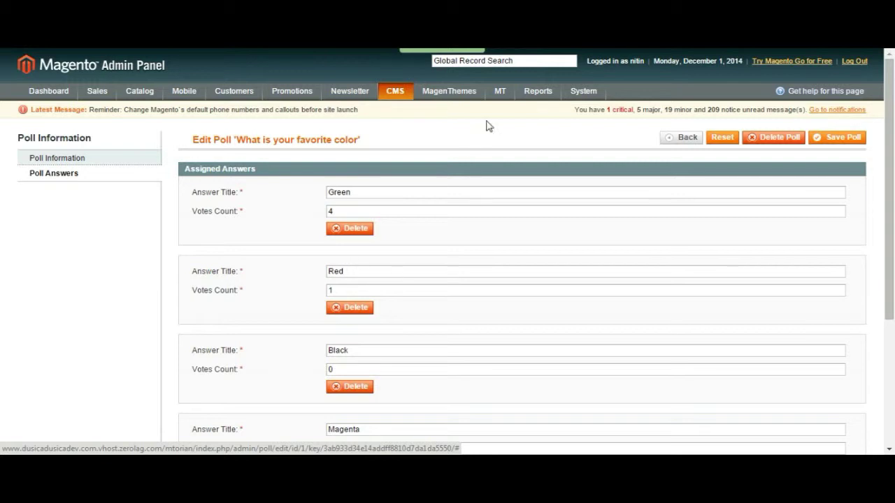
Step: Open the sales Orders report and look over its filter options and results table
{"action": "mouse_move", "coordinate": [545, 96]}
{"action": "mouse_move", "coordinate": [547, 111]}
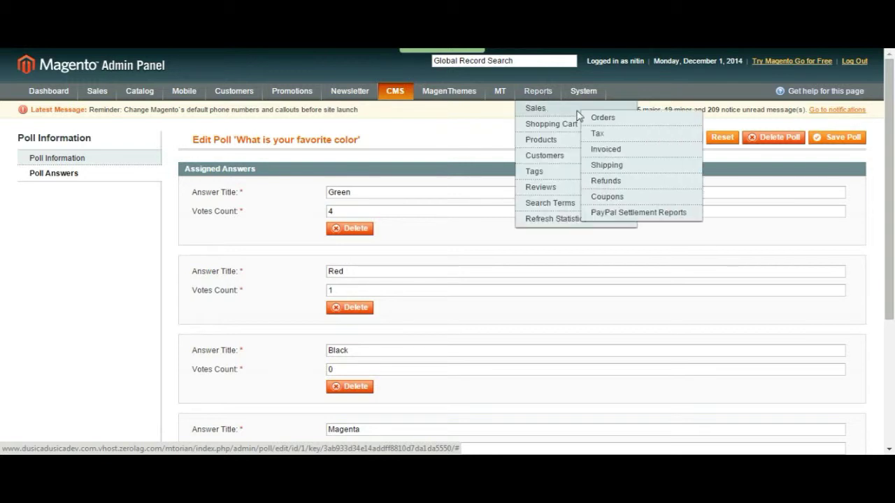
{"action": "left_click", "coordinate": [603, 120]}
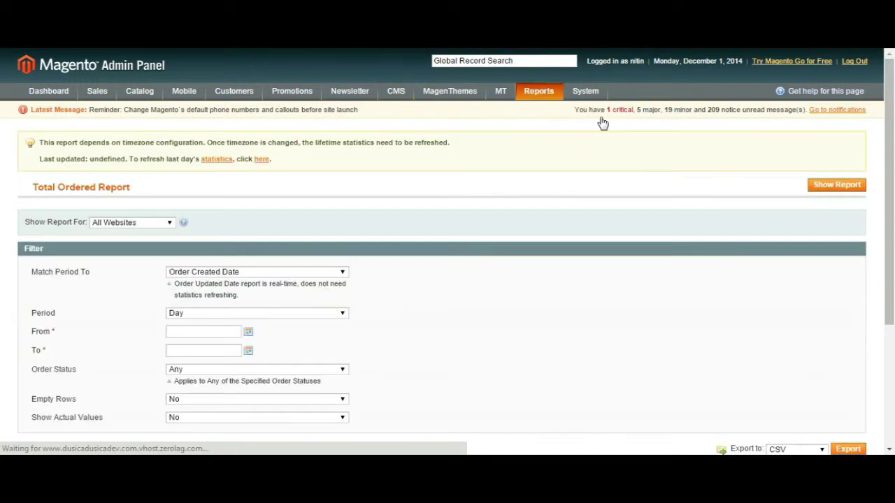
{"action": "mouse_move", "coordinate": [544, 98]}
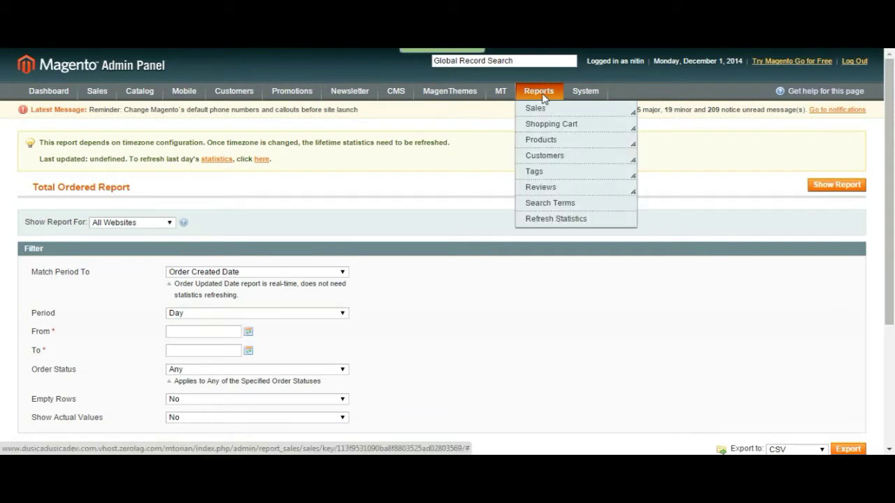
{"action": "scroll", "coordinate": [335, 197], "scroll_direction": "down", "scroll_amount": 2}
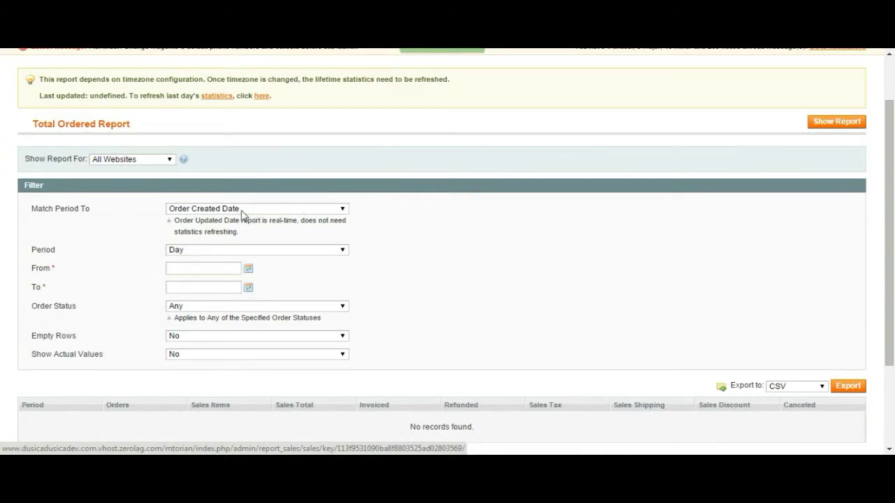
{"action": "scroll", "coordinate": [242, 214], "scroll_direction": "down", "scroll_amount": 3}
{"action": "scroll", "coordinate": [242, 207], "scroll_direction": "up", "scroll_amount": 2}
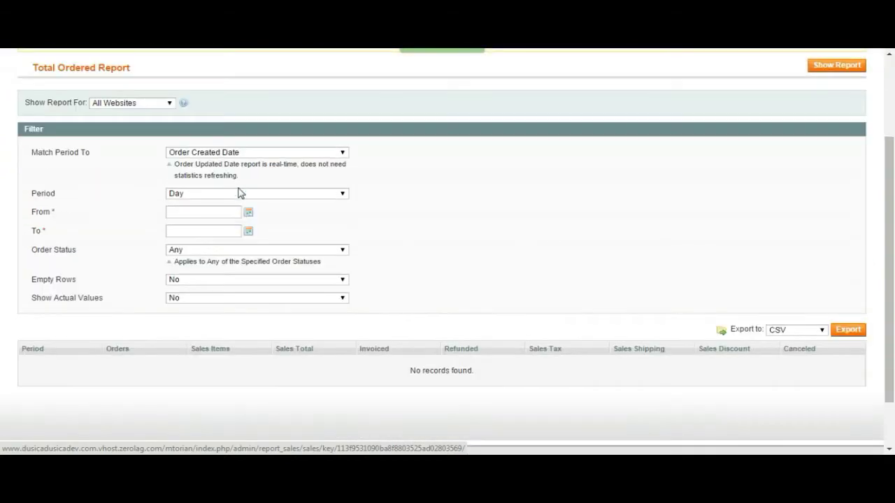
Step: Match the Total Ordered Report's period to Order Created Date and set its range from 12/1/2013 to 12/1/2014
{"action": "left_click", "coordinate": [242, 154]}
{"action": "left_click", "coordinate": [223, 162]}
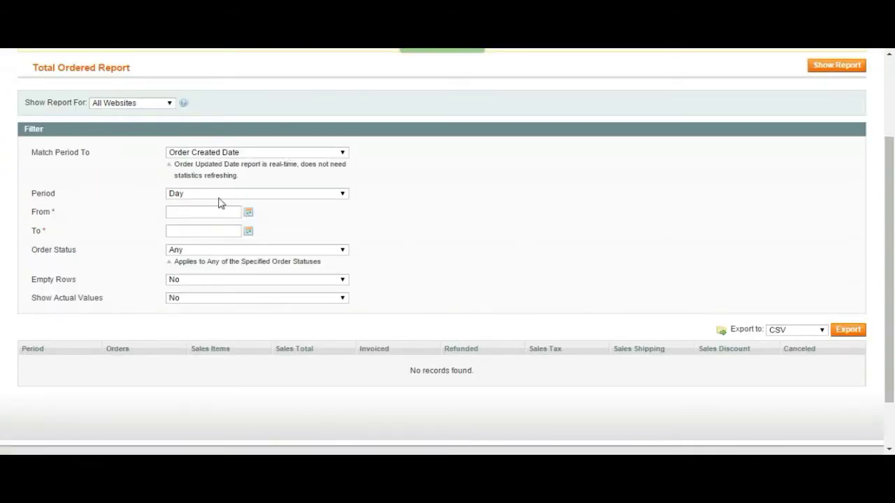
{"action": "left_click", "coordinate": [248, 213]}
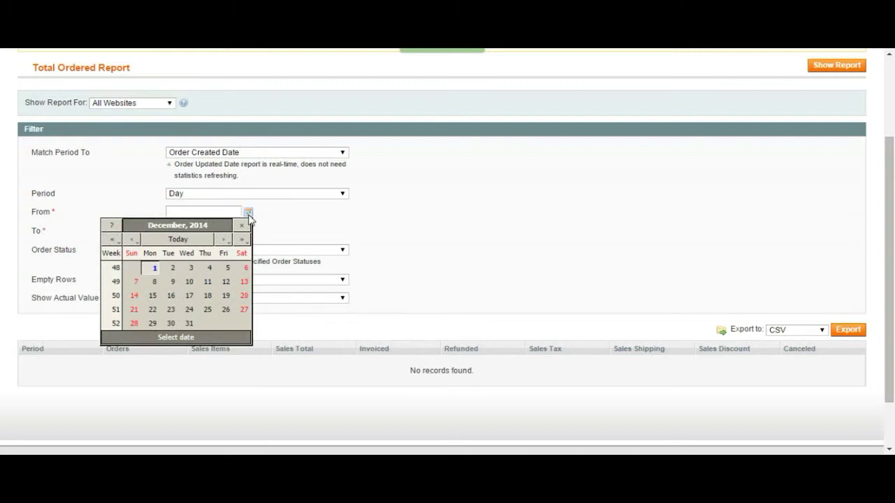
{"action": "left_click", "coordinate": [111, 240]}
{"action": "left_click", "coordinate": [135, 268]}
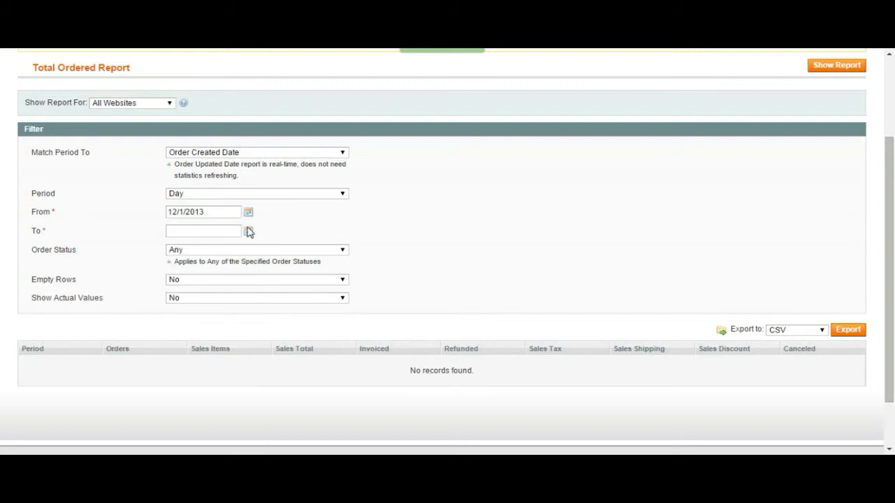
{"action": "left_click", "coordinate": [249, 231]}
{"action": "left_click", "coordinate": [154, 287]}
{"action": "scroll", "coordinate": [420, 219], "scroll_direction": "up", "scroll_amount": 1}
{"action": "scroll", "coordinate": [421, 219], "scroll_direction": "up", "scroll_amount": 1}
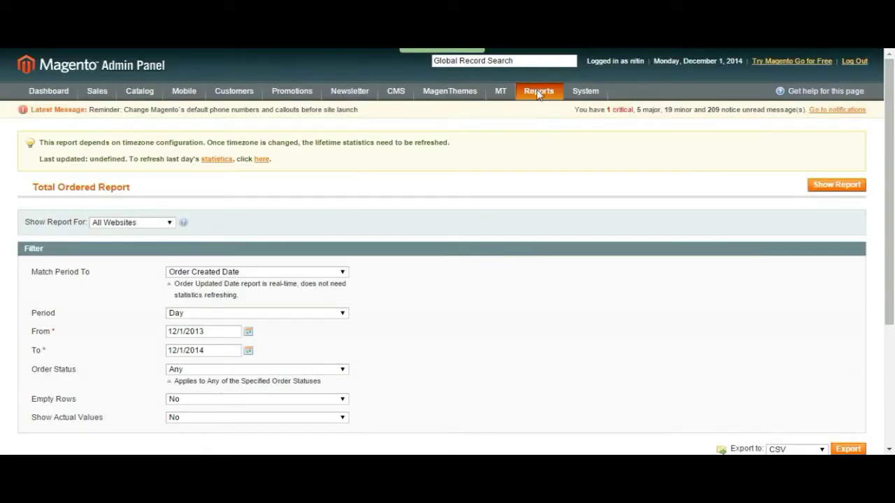
{"action": "mouse_move", "coordinate": [553, 145]}
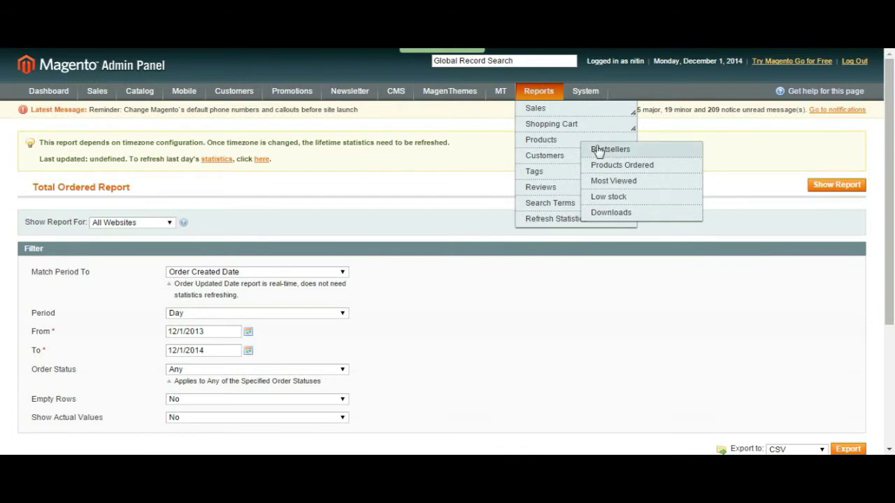
{"action": "mouse_move", "coordinate": [561, 162]}
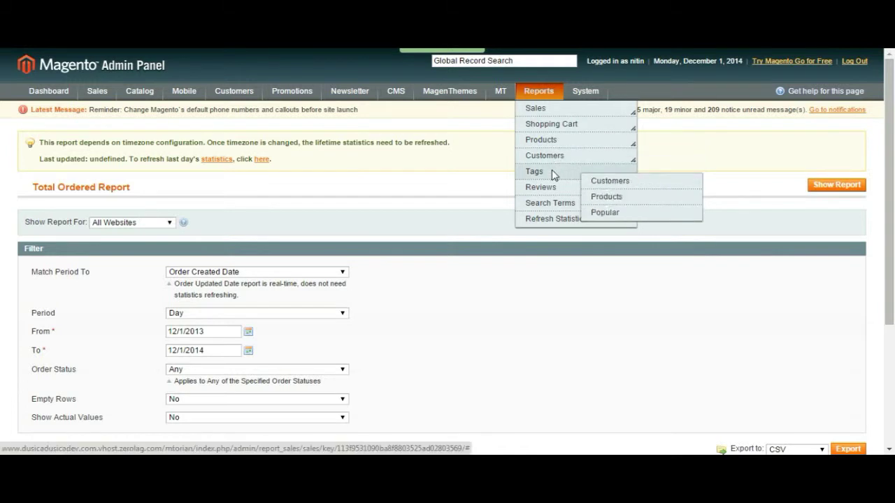
{"action": "mouse_move", "coordinate": [554, 191]}
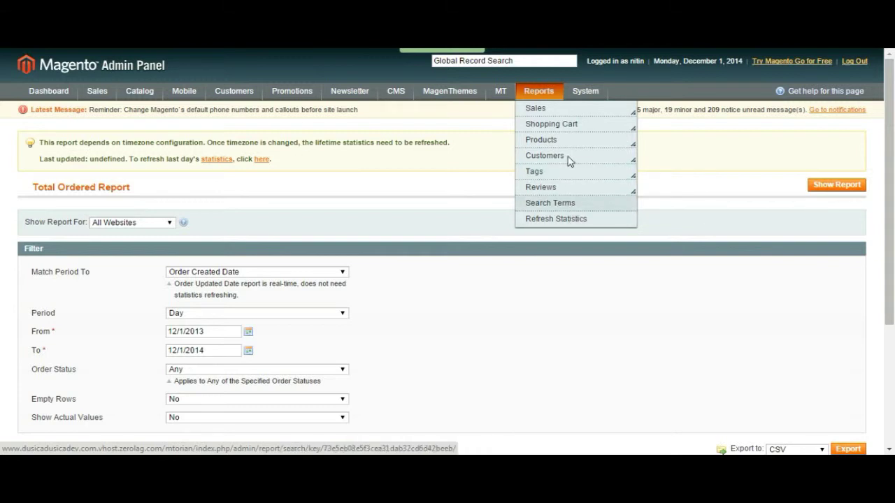
{"action": "mouse_move", "coordinate": [565, 116]}
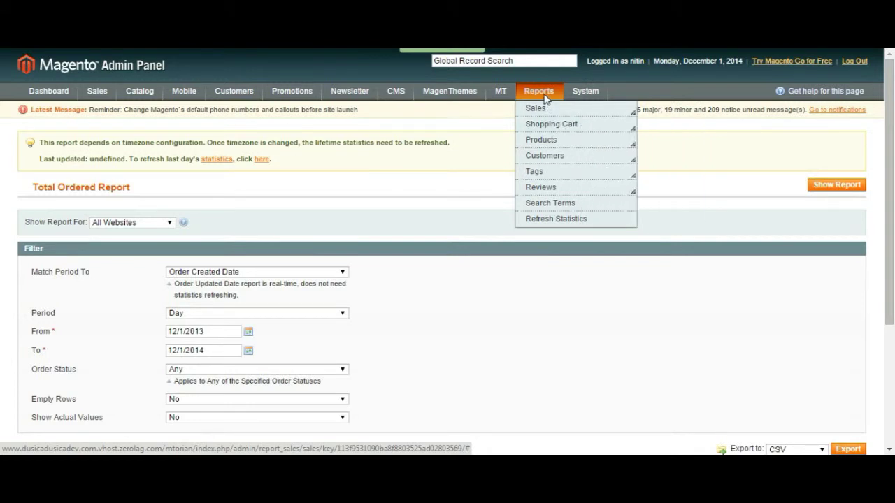
{"action": "mouse_move", "coordinate": [586, 99]}
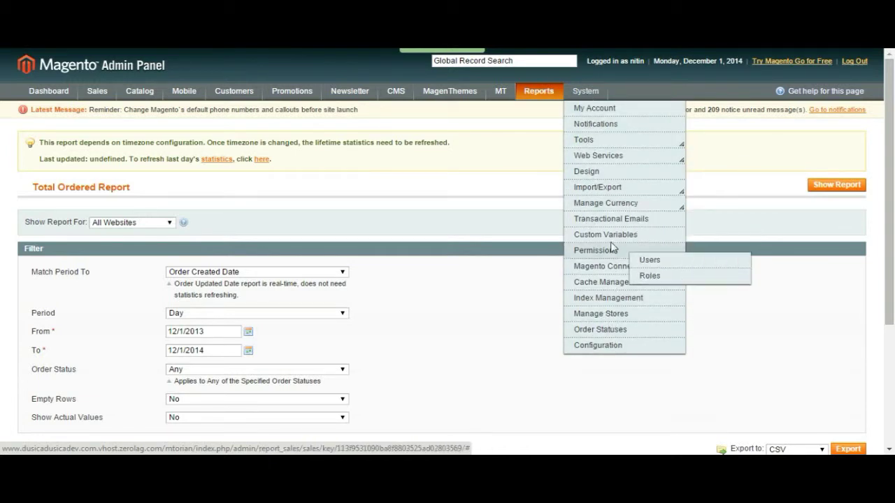
{"action": "mouse_move", "coordinate": [618, 148]}
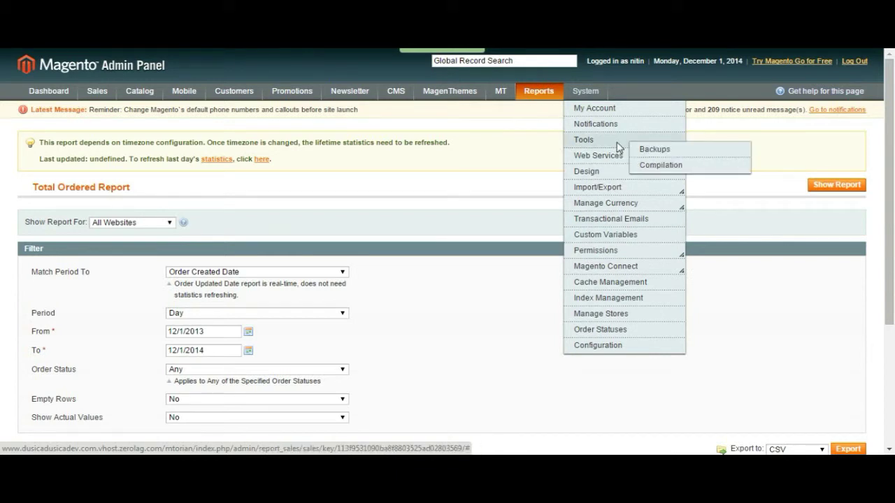